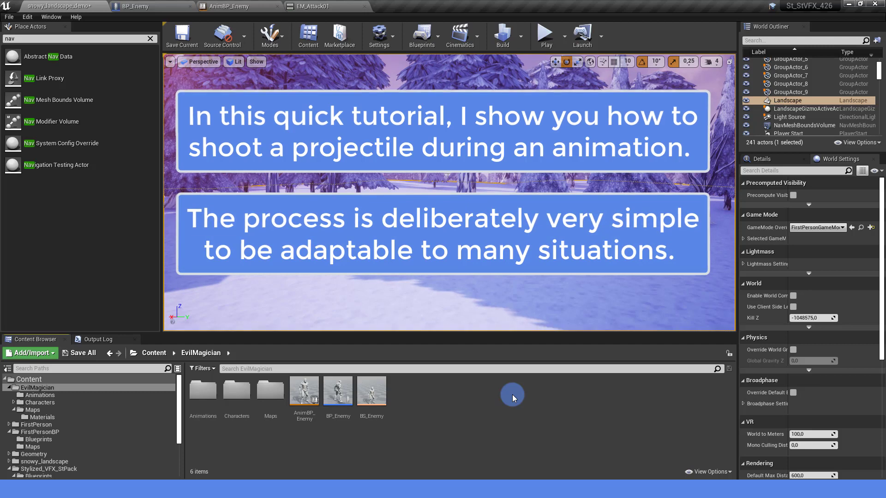
# Select the BP_Enemy actor standing in the snowy_landscape_demo level from the World Outliner
pyautogui.click(493, 203)
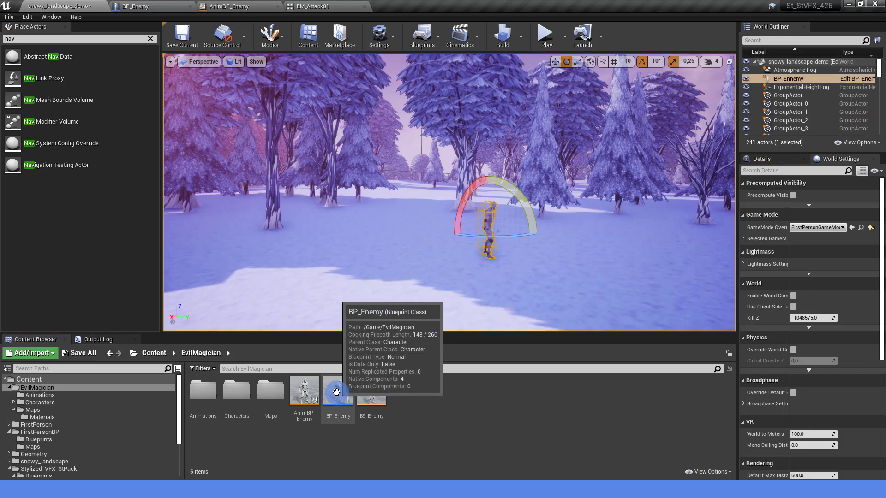
# Open the BP_Enemy Blueprint, check its Mesh component and view its Event Graph
pyautogui.doubleClick(337, 392)
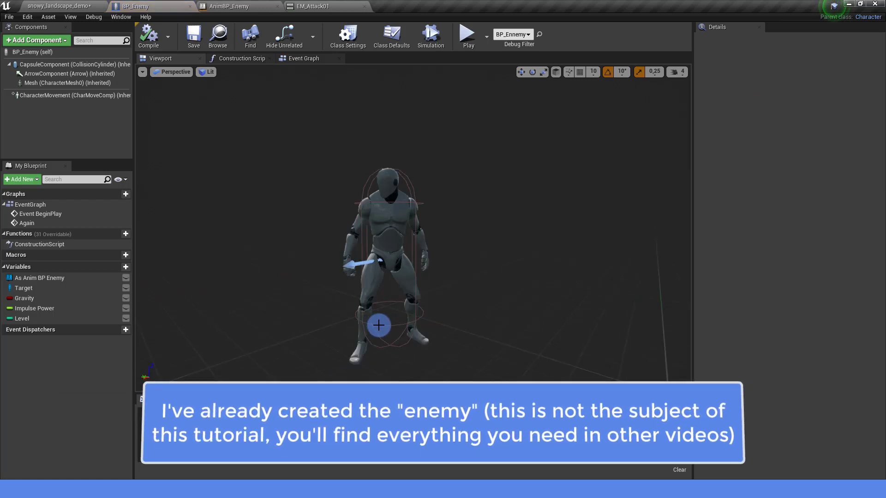
pyautogui.click(62, 83)
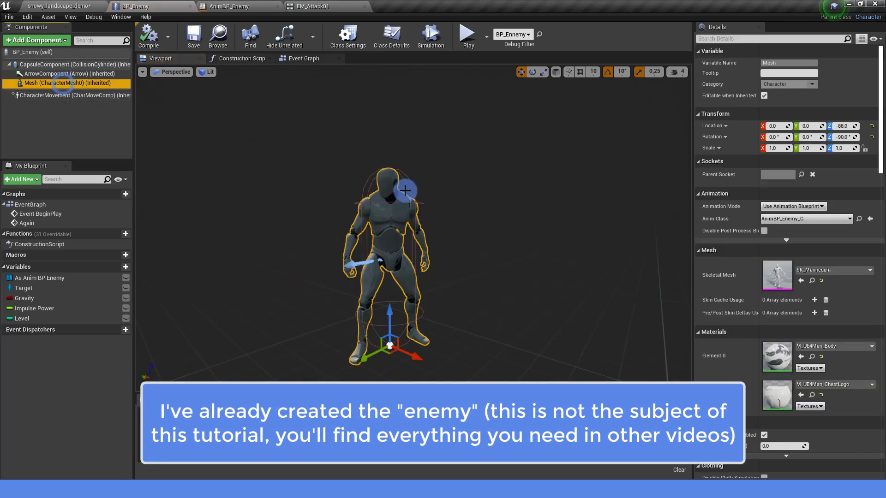
pyautogui.click(306, 59)
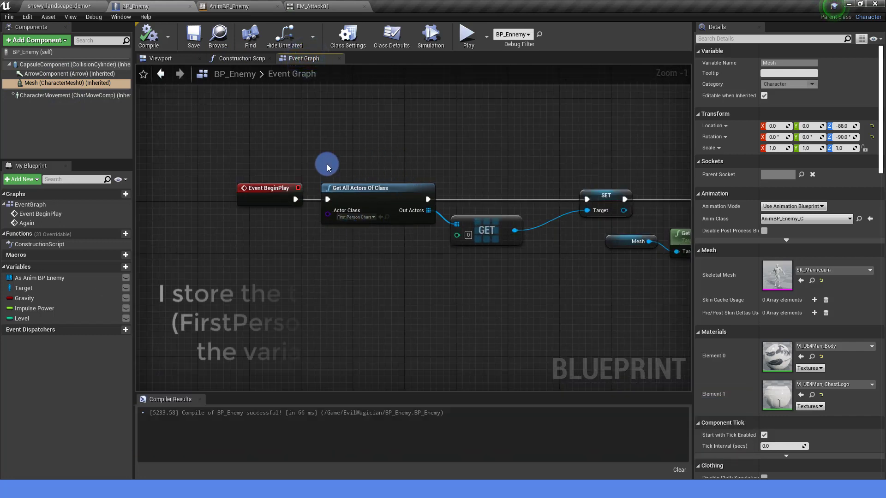
pyautogui.moveTo(400, 260); pyautogui.dragTo(359, 248, button='right')
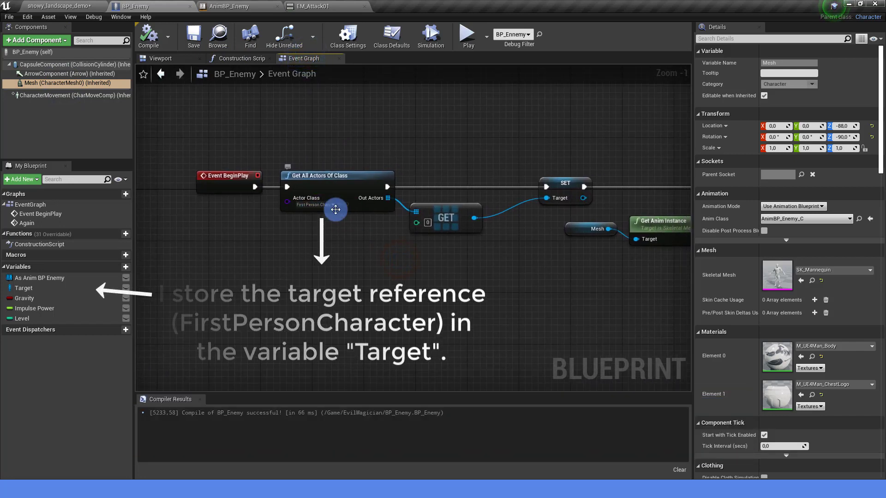
# Follow the BeginPlay chain through Cast To AnimBP_Enemy to AI MoveTo, then view AnimBP_Enemy
pyautogui.click(72, 5)
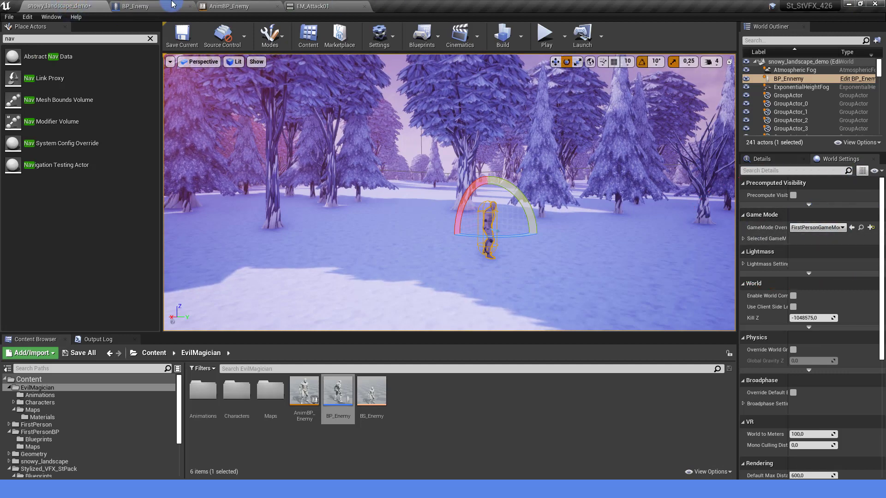
pyautogui.click(138, 6)
pyautogui.moveTo(534, 271)
pyautogui.mouseDown(button='right')
pyautogui.moveTo(408, 281)
pyautogui.moveTo(304, 303)
pyautogui.mouseUp(button='right')
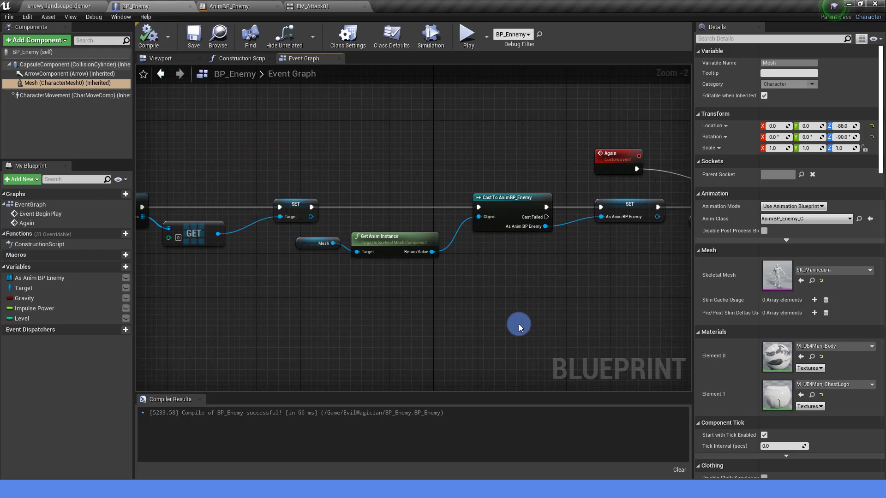
pyautogui.moveTo(519, 326); pyautogui.dragTo(445, 316, button='right')
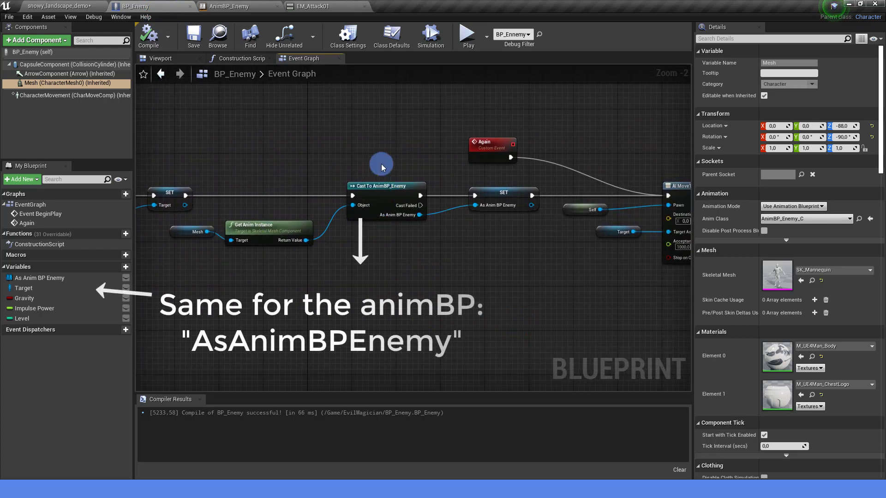
pyautogui.moveTo(528, 251); pyautogui.dragTo(395, 265, button='right')
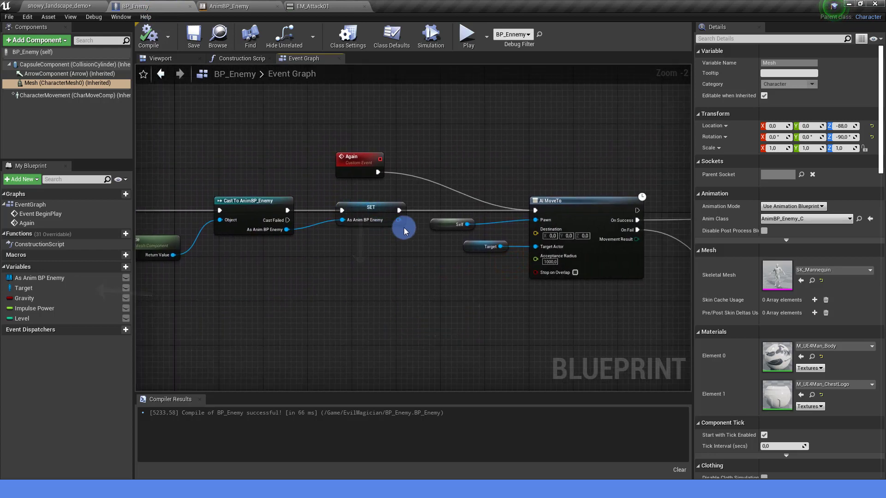
pyautogui.click(235, 6)
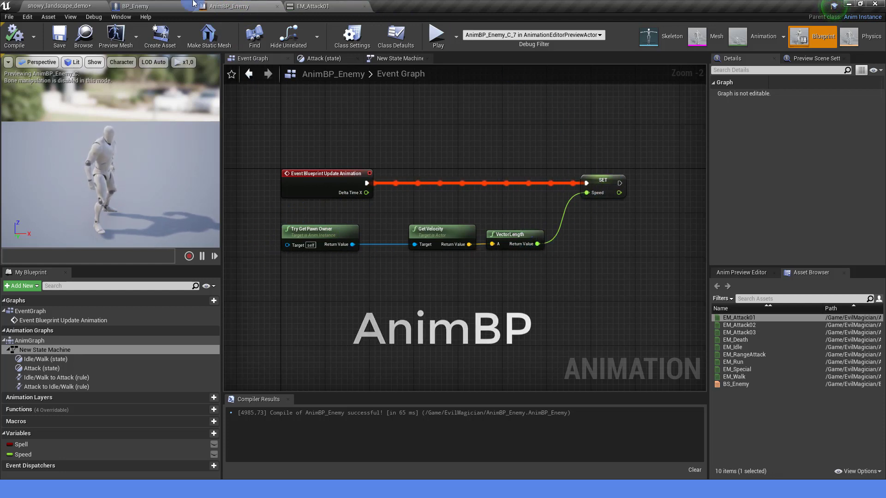
# Preview BS_Enemy blending from walk to run at high Speed, then show AnimBP_Enemy's Attack state
pyautogui.click(59, 6)
pyautogui.doubleClick(372, 392)
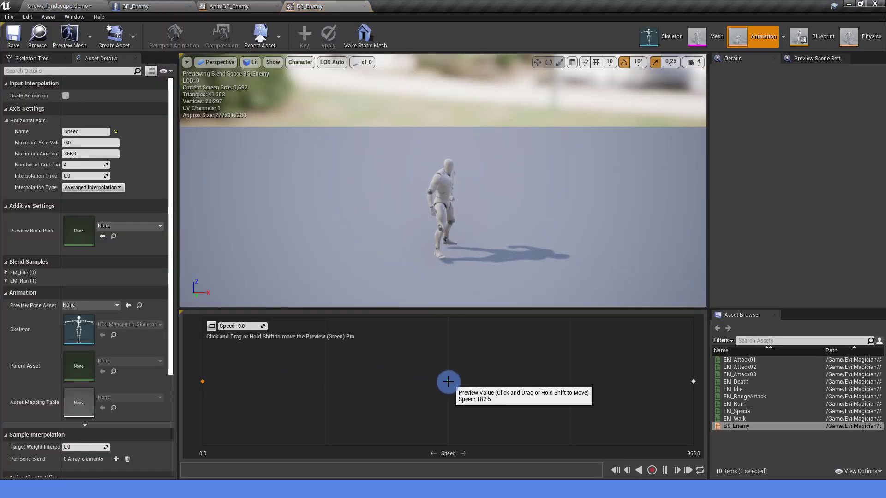
pyautogui.moveTo(366, 392)
pyautogui.mouseDown()
pyautogui.moveTo(688, 391)
pyautogui.moveTo(488, 391)
pyautogui.mouseUp()
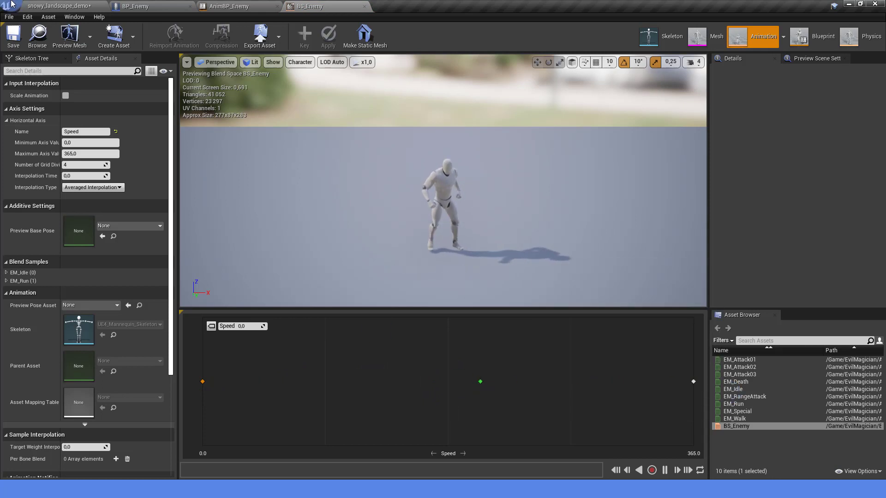
pyautogui.click(255, 7)
pyautogui.click(337, 58)
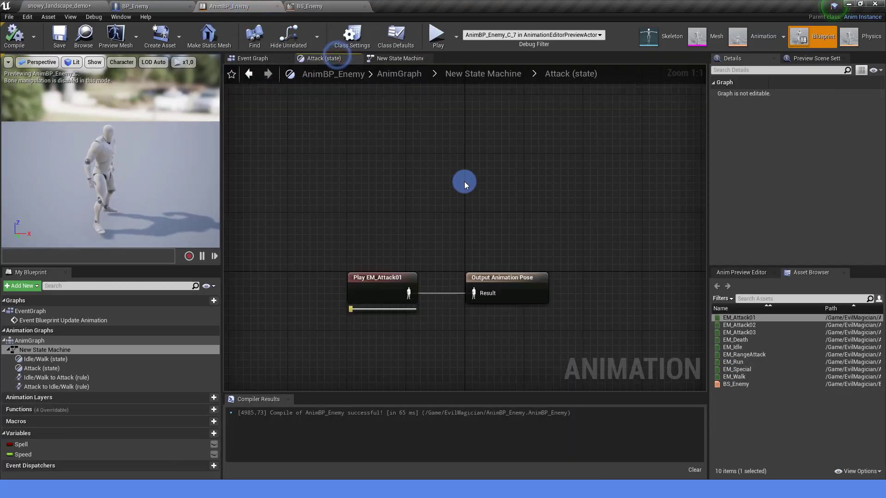
# Inspect the Idle/Walk to Attack transition rule in New State Machine
pyautogui.click(381, 56)
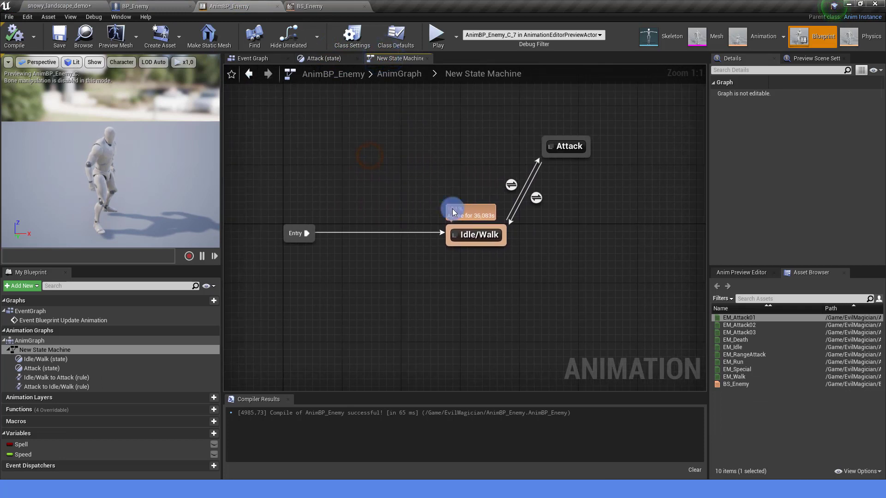
pyautogui.doubleClick(508, 187)
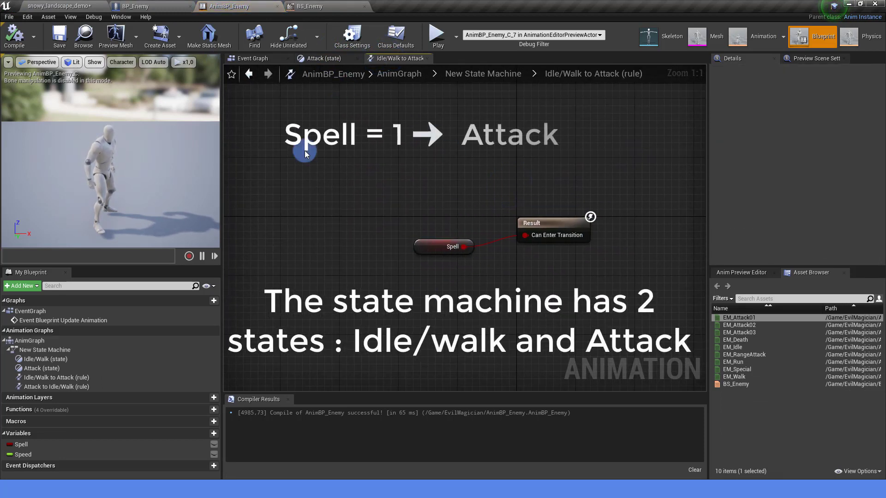
pyautogui.click(249, 75)
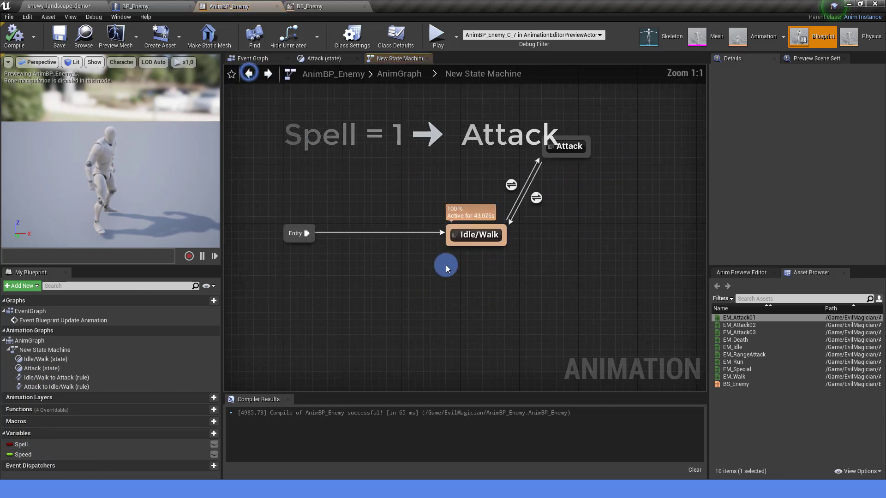
# Inspect the Attack to Idle/Walk transition rule, then open the Attack state graph
pyautogui.doubleClick(537, 199)
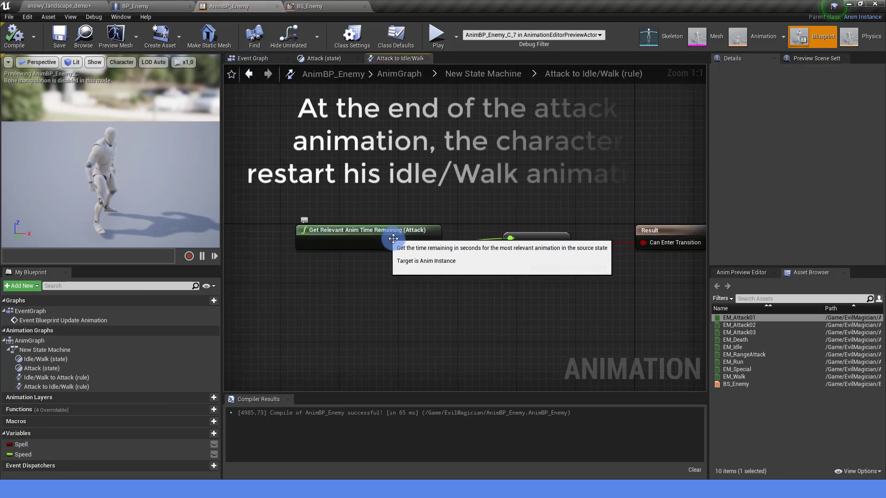
pyautogui.moveTo(539, 268); pyautogui.dragTo(455, 264, button='right')
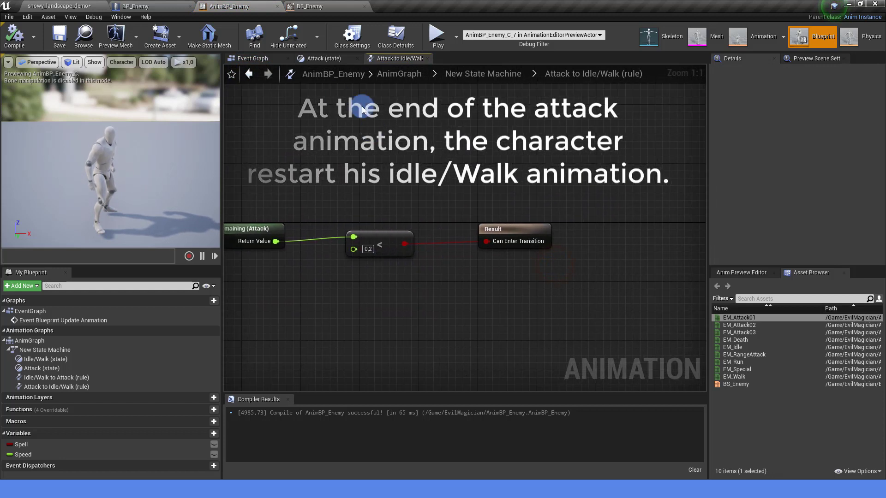
pyautogui.click(251, 74)
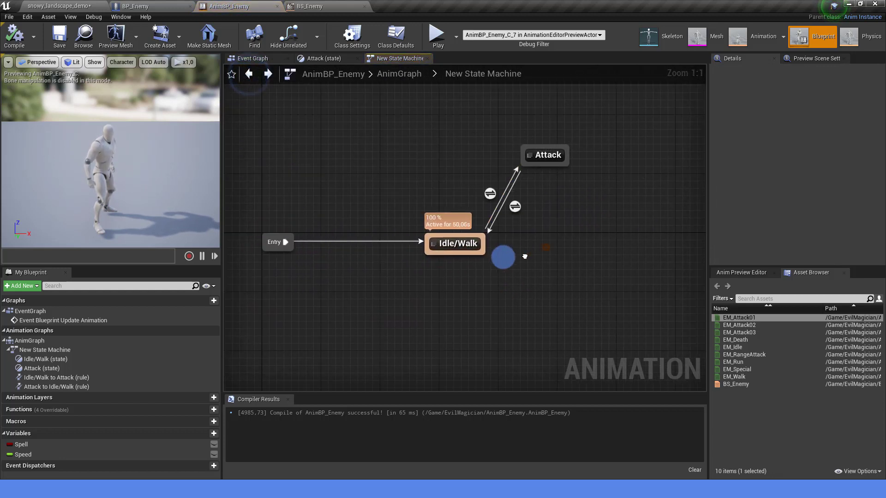
pyautogui.doubleClick(502, 160)
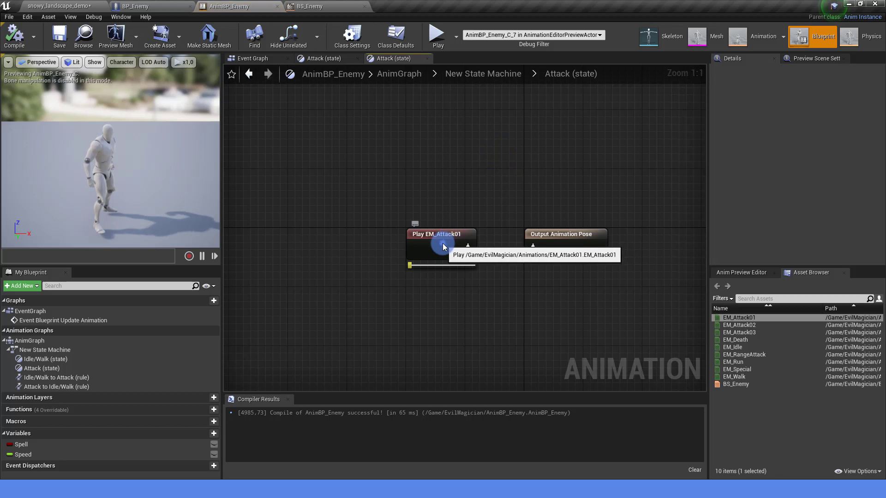
# Locate EM_Attack01 with Browse to Asset and open it in the animation editor
pyautogui.click(427, 260)
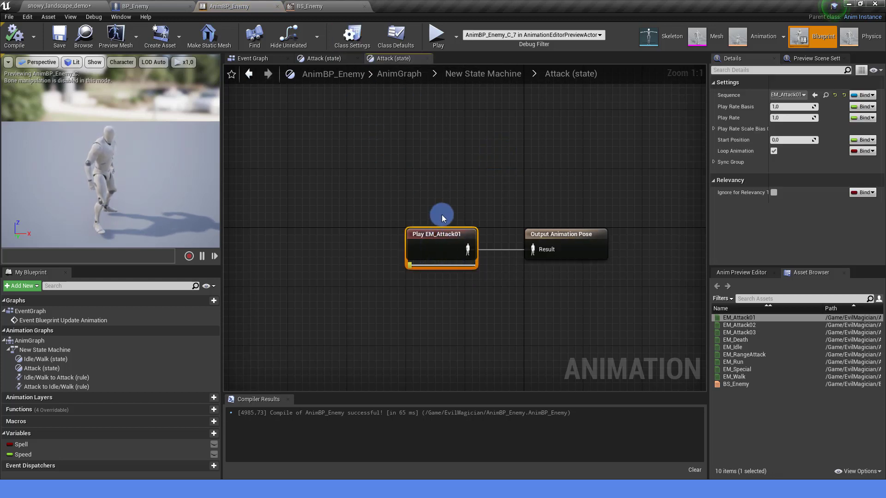
pyautogui.rightClick(766, 318)
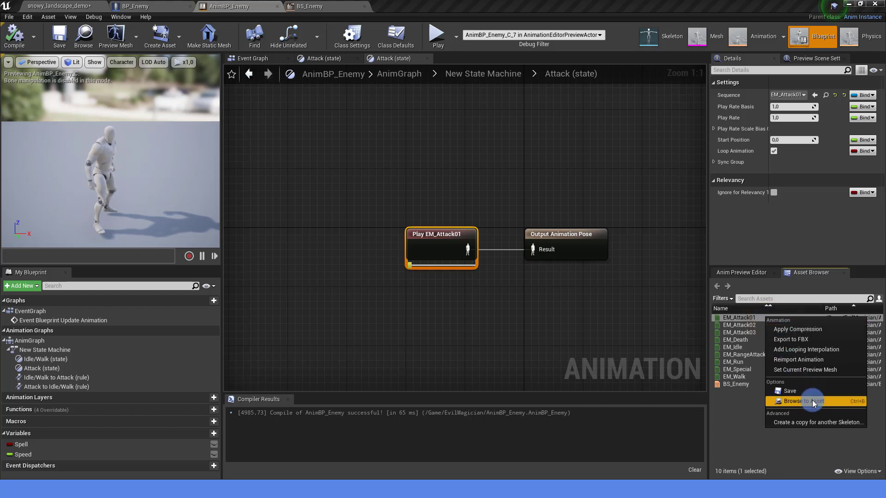
pyautogui.click(803, 401)
pyautogui.doubleClick(189, 399)
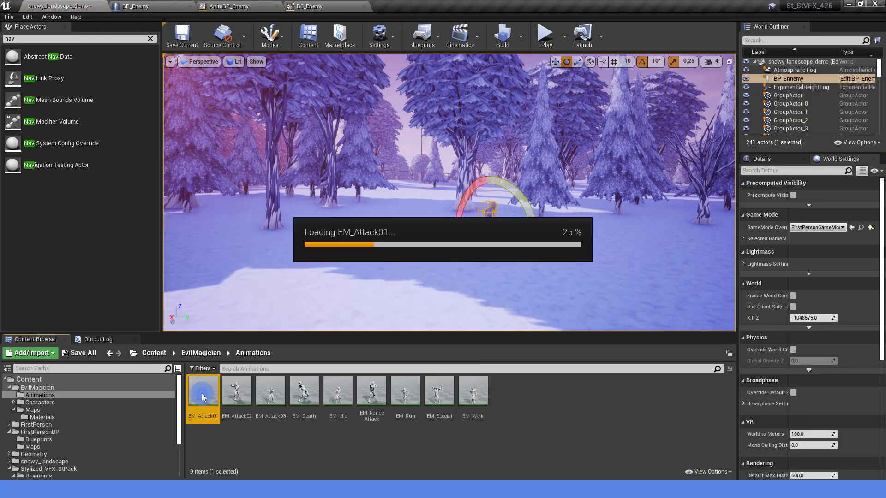
pyautogui.click(396, 218)
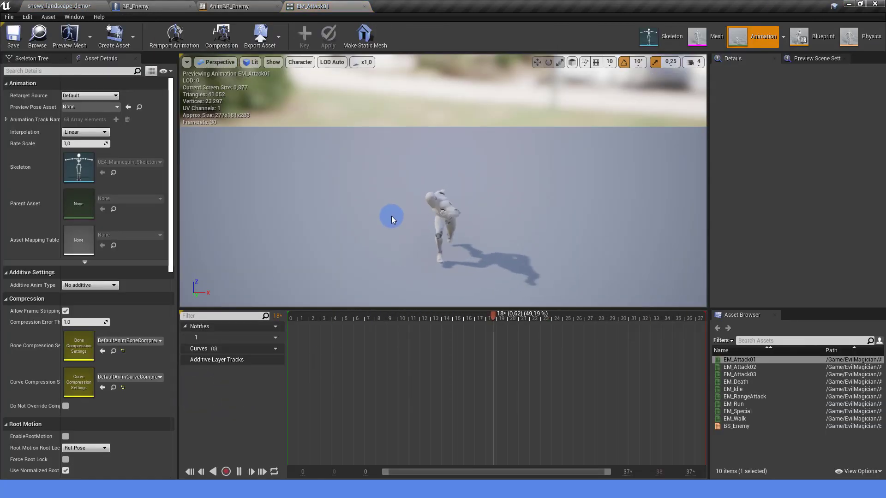
# Review AnimBP_Enemy's Event Graph, then switch back to the BP_Enemy Blueprint
pyautogui.click(230, 7)
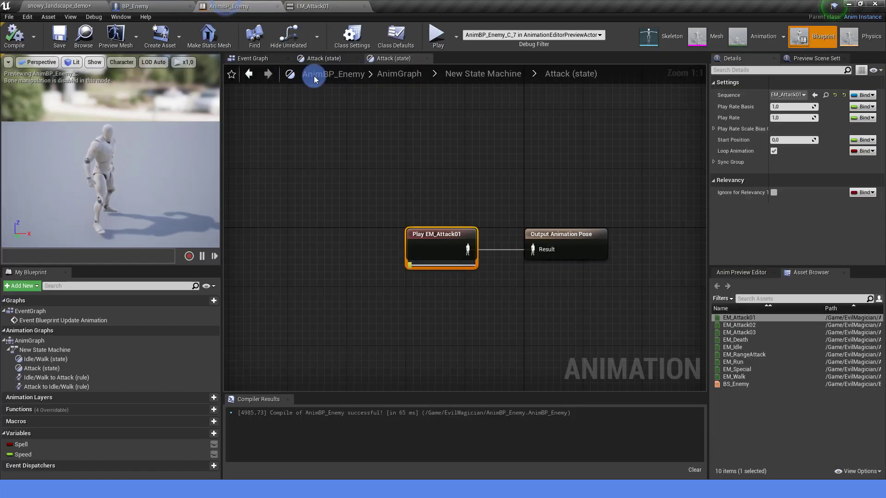
pyautogui.click(256, 77)
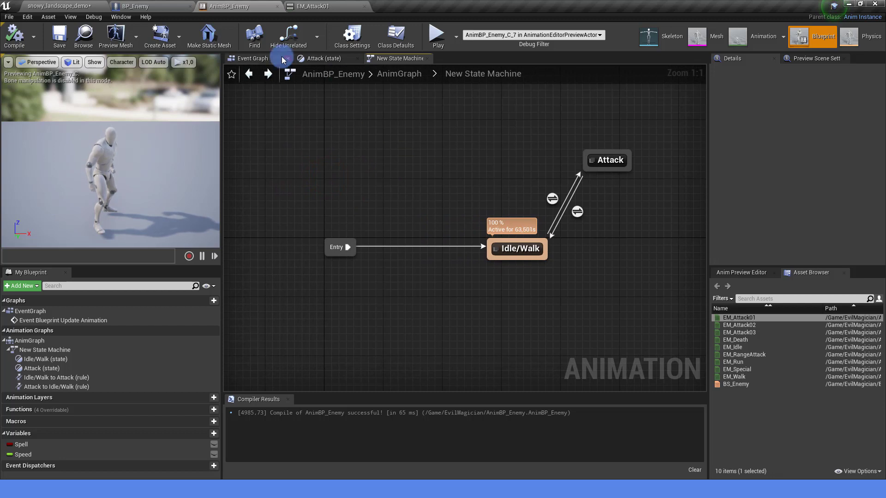
pyautogui.click(266, 60)
pyautogui.moveTo(476, 195); pyautogui.dragTo(460, 198, button='right')
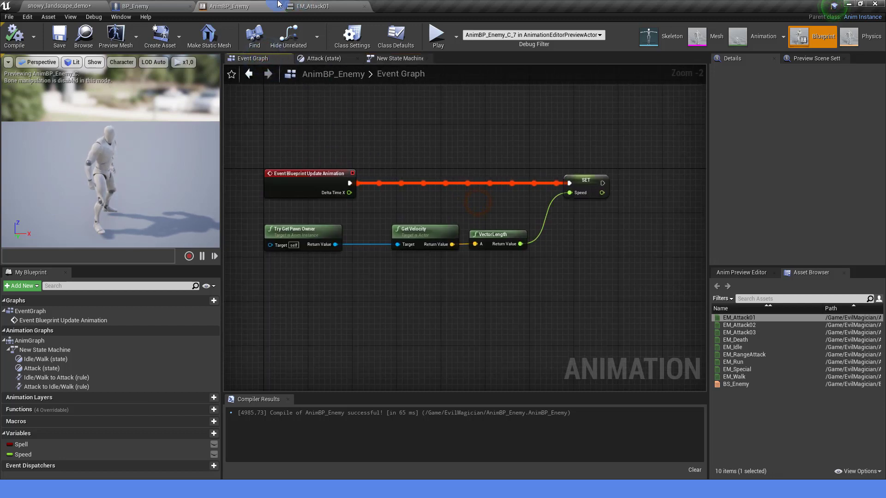
pyautogui.click(163, 6)
# Pan BP_Enemy's graph along the Delay chain to the 1.5 Delay and second Again node
pyautogui.moveTo(330, 253); pyautogui.dragTo(312, 267, button='right')
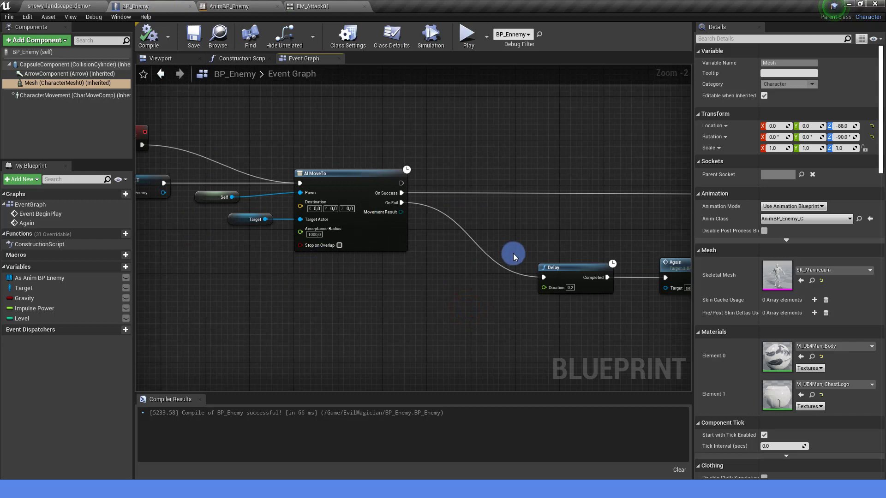
pyautogui.moveTo(515, 257); pyautogui.dragTo(243, 258, button='right')
pyautogui.moveTo(461, 252); pyautogui.dragTo(266, 241, button='right')
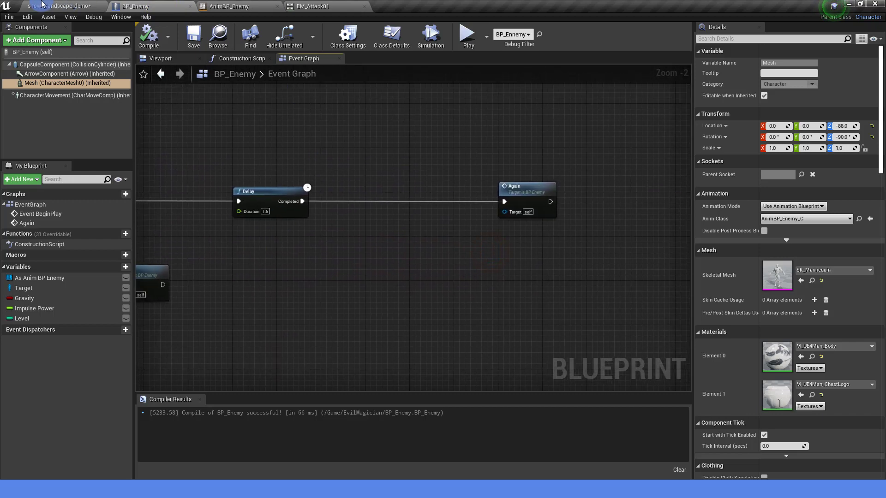
# Play-test the level walking toward the enemy, then stop and return to BP_Enemy
pyautogui.click(42, 5)
pyautogui.click(546, 41)
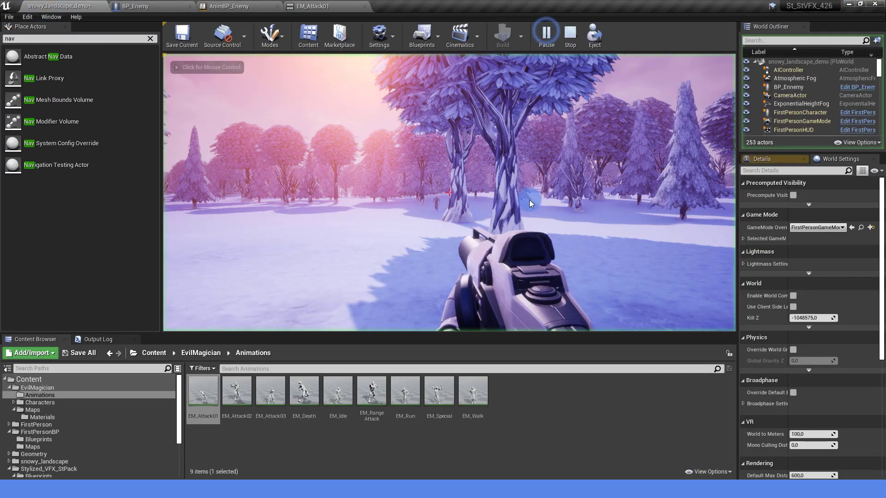
pyautogui.press('w')
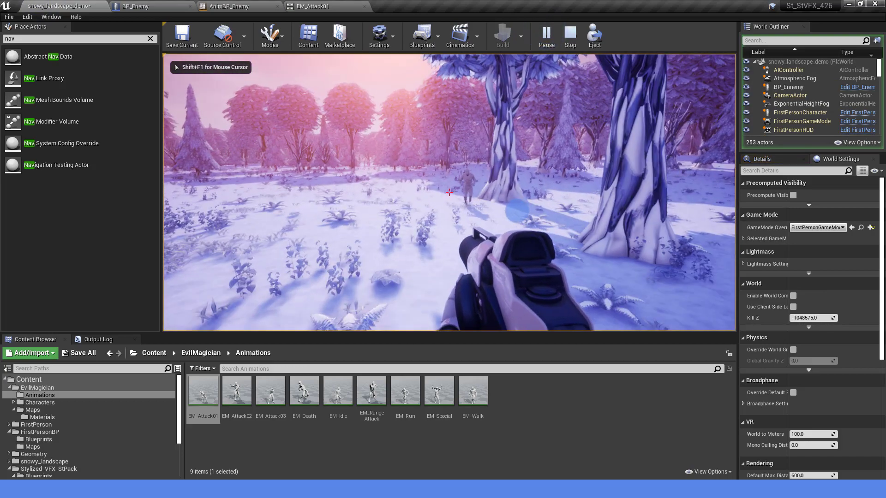
pyautogui.press('w')
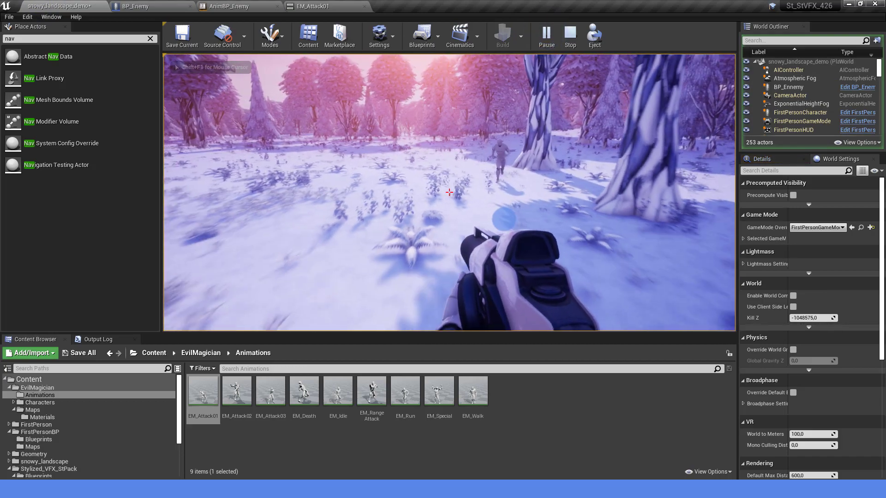
pyautogui.press('w')
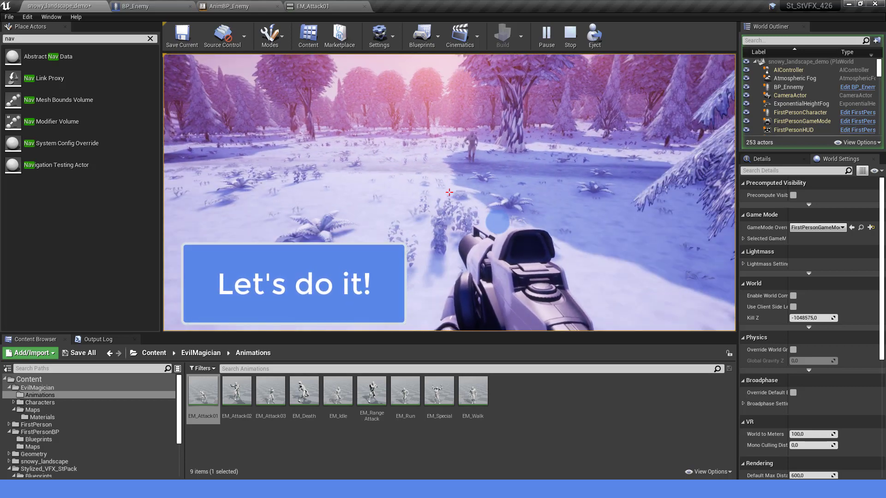
pyautogui.press('Escape')
pyautogui.click(149, 7)
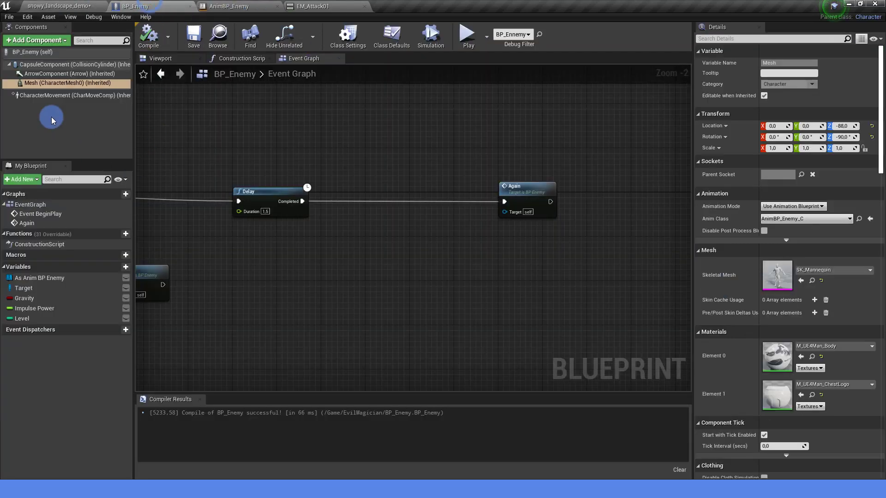
# Add a Sphere Collision component under Mesh in the BP_Enemy viewport
pyautogui.click(146, 60)
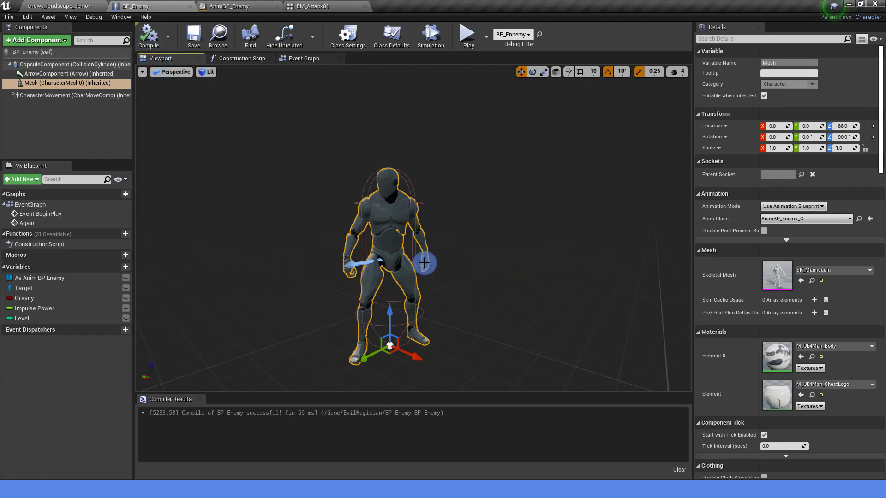
pyautogui.click(47, 40)
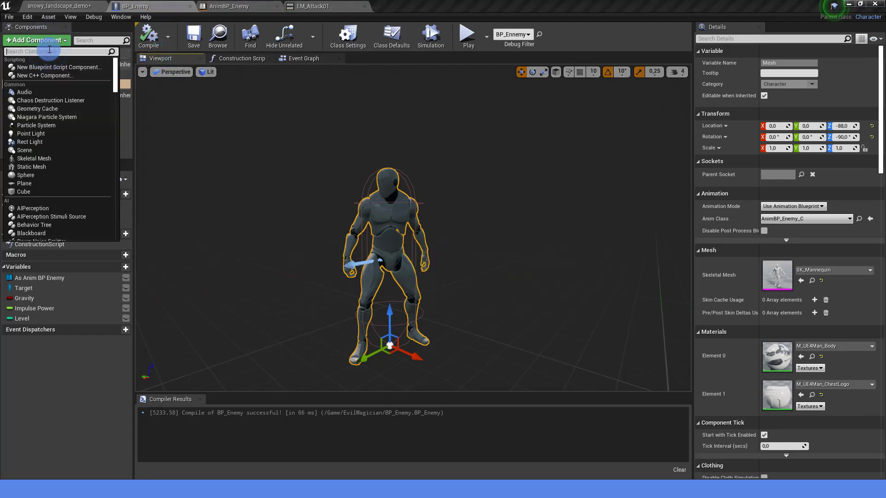
pyautogui.write('sphere')
pyautogui.click(35, 87)
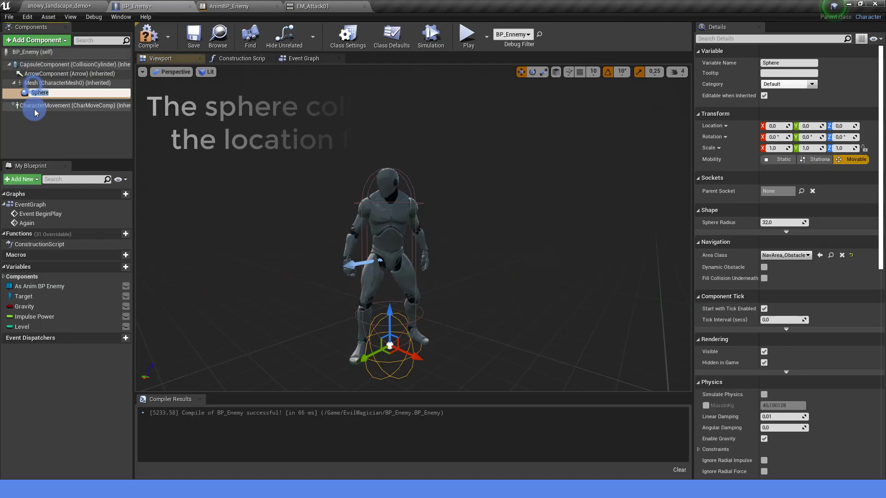
pyautogui.click(26, 129)
# Set the Sphere's Parent Socket to the hand_l bone
pyautogui.click(44, 92)
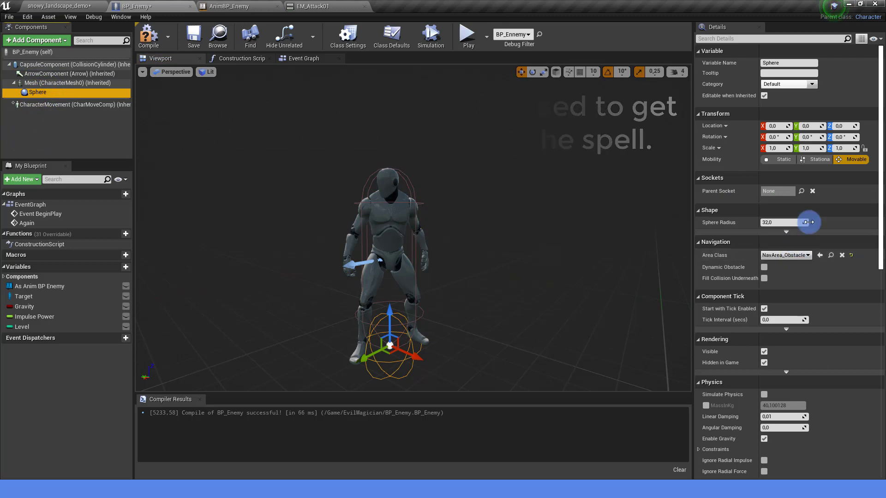
pyautogui.click(801, 192)
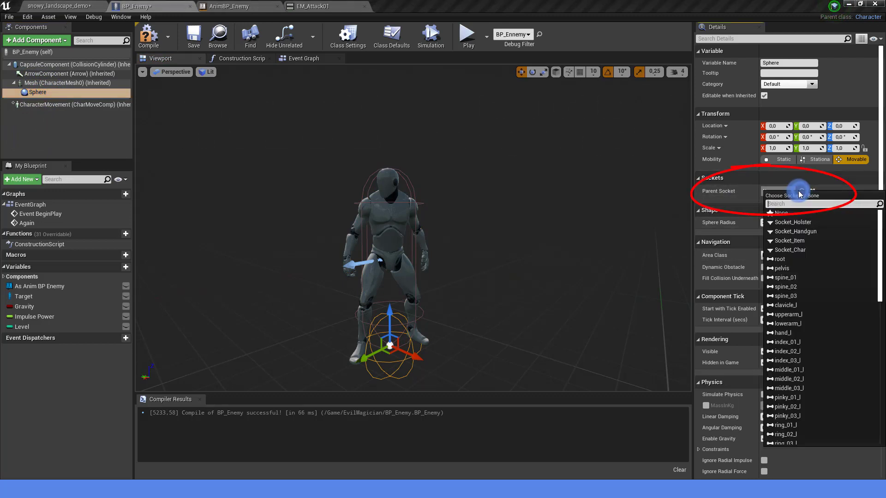
pyautogui.click(787, 334)
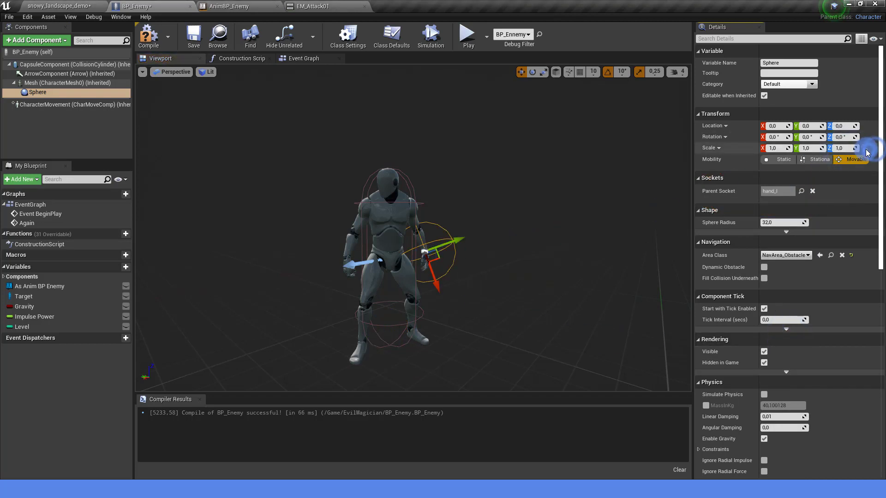
# Scale the hand Sphere to 0.1 and turn off Realtime in the preview viewport
pyautogui.click(845, 148)
pyautogui.write('0.1')
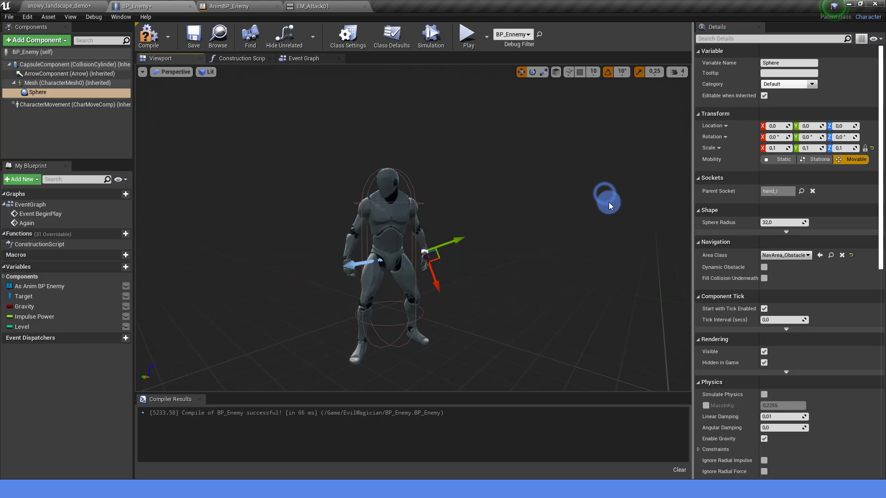
pyautogui.scroll(5, 447, 263)
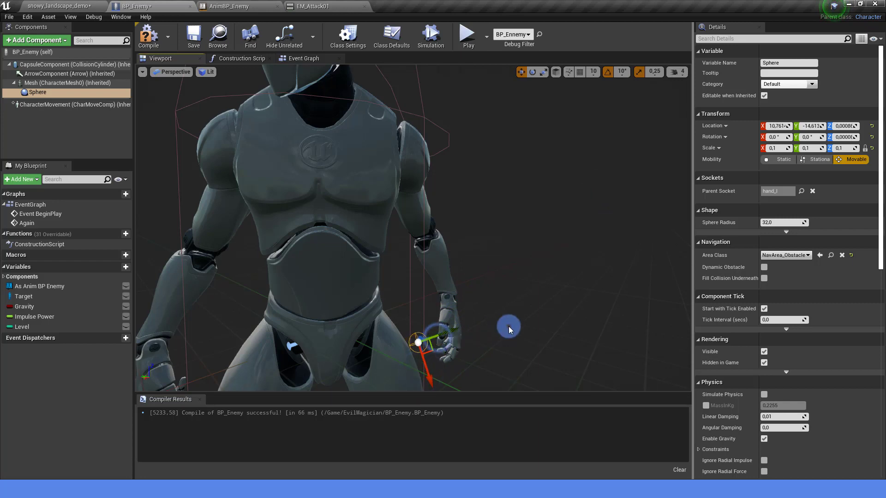
pyautogui.moveTo(509, 328); pyautogui.dragTo(328, 371)
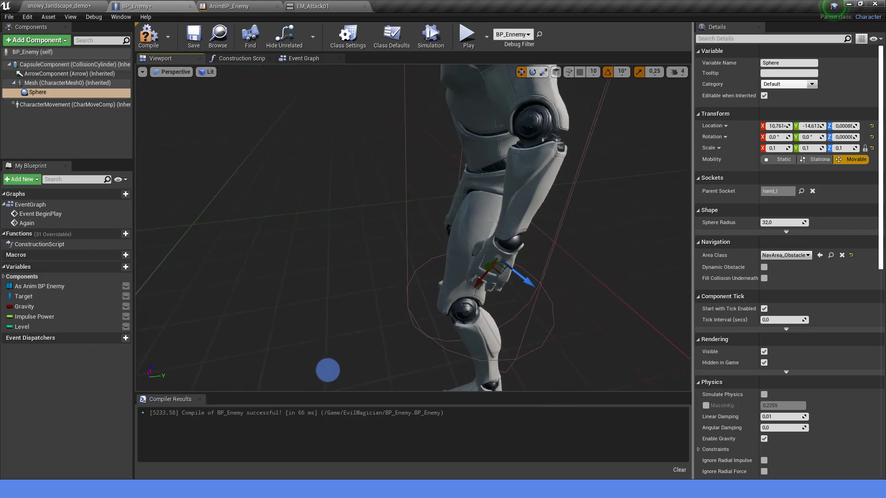
pyautogui.moveTo(328, 371); pyautogui.dragTo(318, 156)
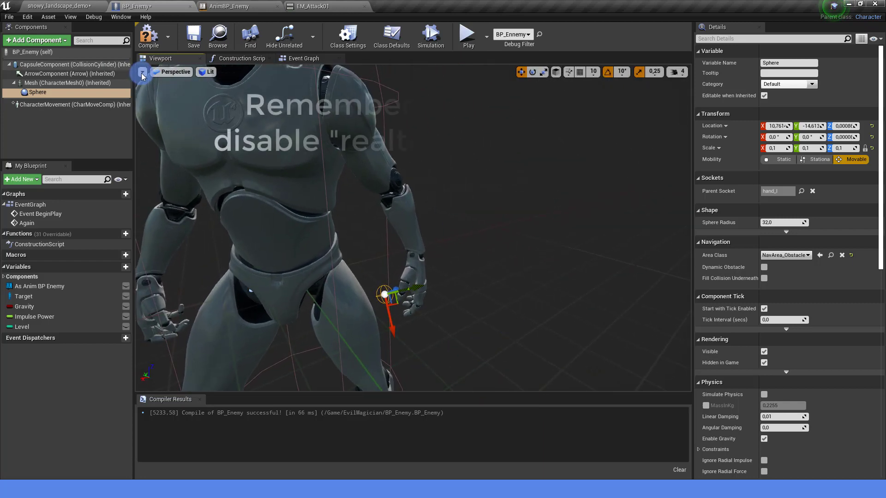
pyautogui.click(143, 73)
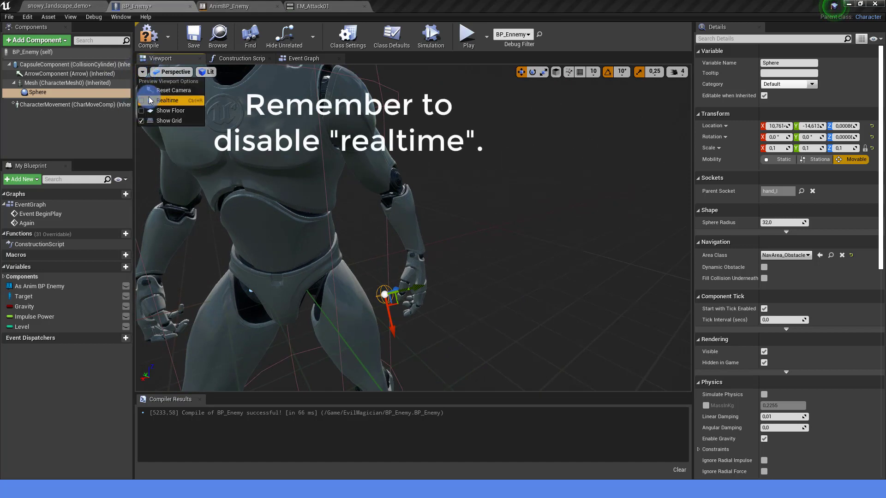
pyautogui.moveTo(469, 148); pyautogui.dragTo(452, 202)
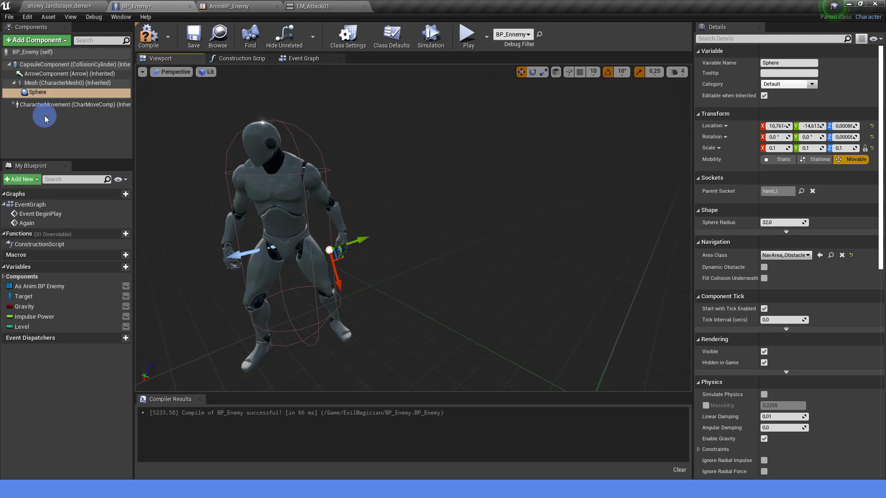
# Rename the Sphere component to 'Spell location'
pyautogui.click(43, 94)
pyautogui.click(44, 95)
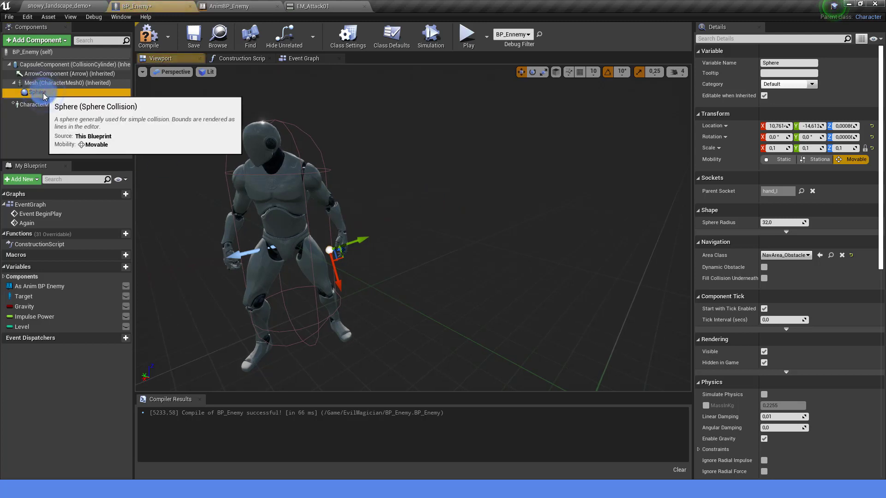
pyautogui.click(44, 95)
pyautogui.press('capslock')
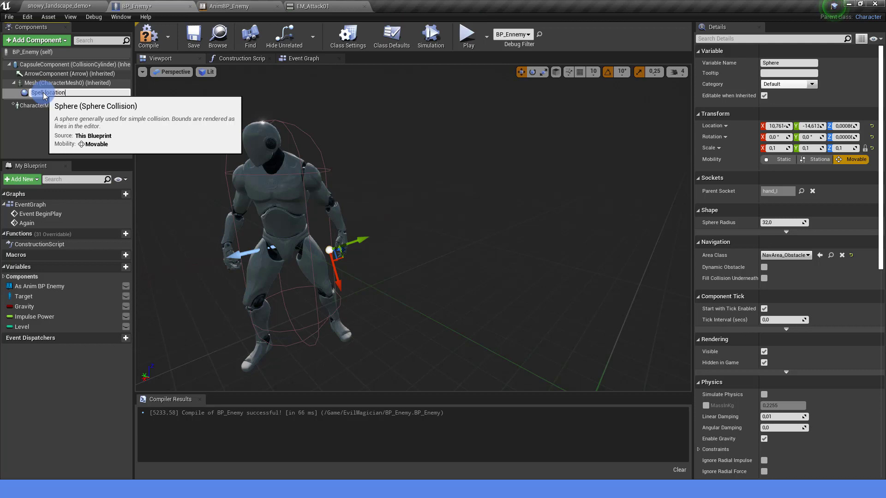
pyautogui.press('Return')
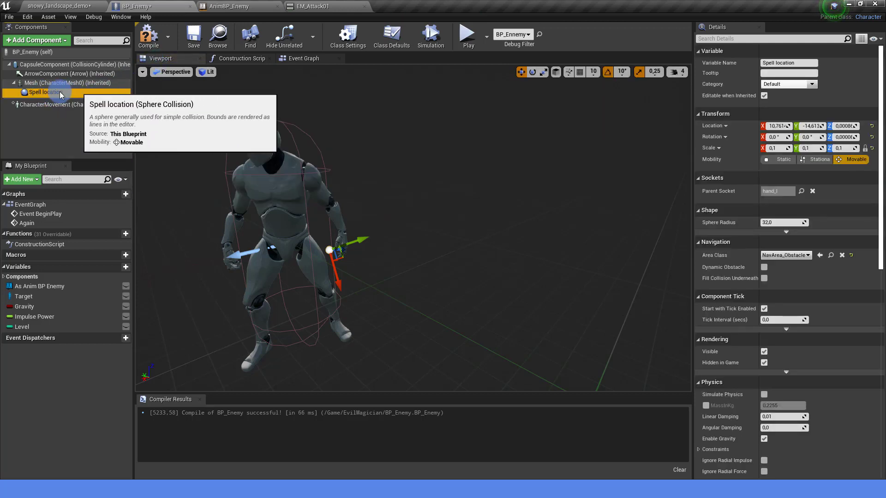
pyautogui.click(46, 94)
# Place an As Anim BP Enemy getter near AI MoveTo in BP_Enemy's Event Graph
pyautogui.click(300, 62)
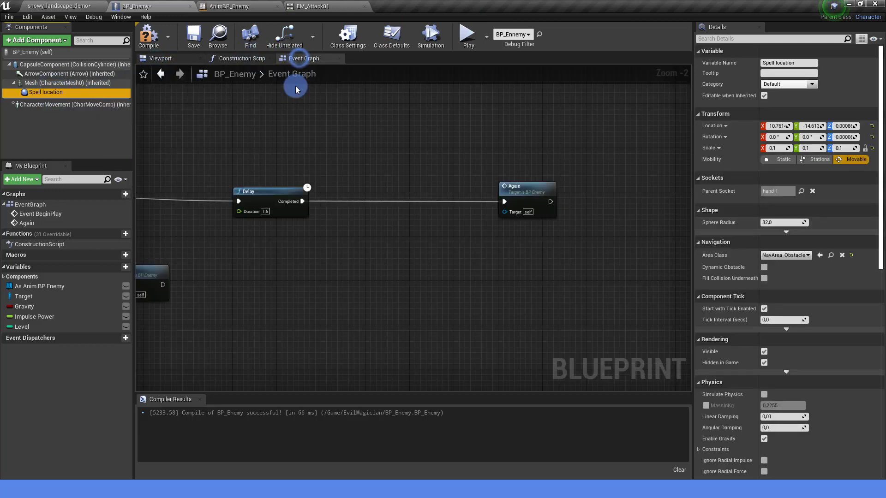
pyautogui.scroll(-3, 293, 218)
pyautogui.moveTo(413, 245); pyautogui.dragTo(431, 220)
pyautogui.moveTo(431, 220)
pyautogui.mouseDown(button='right')
pyautogui.moveTo(342, 259)
pyautogui.moveTo(470, 163)
pyautogui.mouseUp(button='right')
pyautogui.scroll(1, 356, 240)
pyautogui.scroll(1, 350, 239)
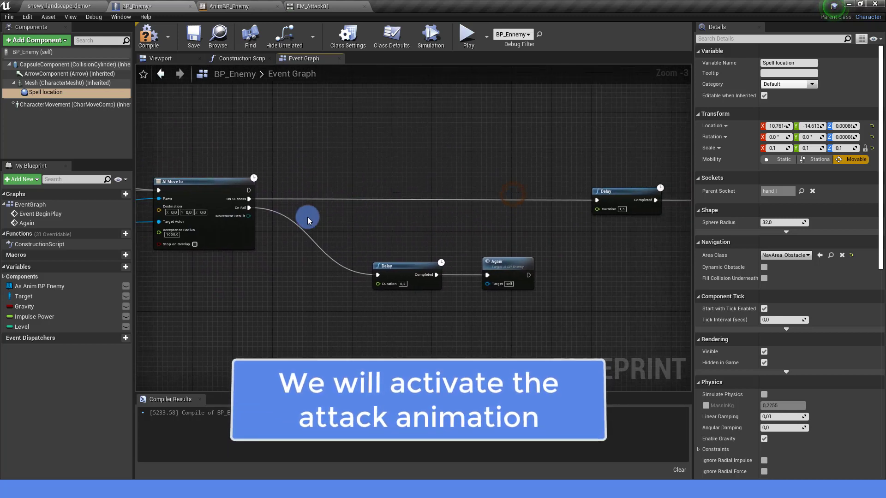
pyautogui.moveTo(443, 199); pyautogui.dragTo(292, 214, button='right')
pyautogui.scroll(1, 263, 212)
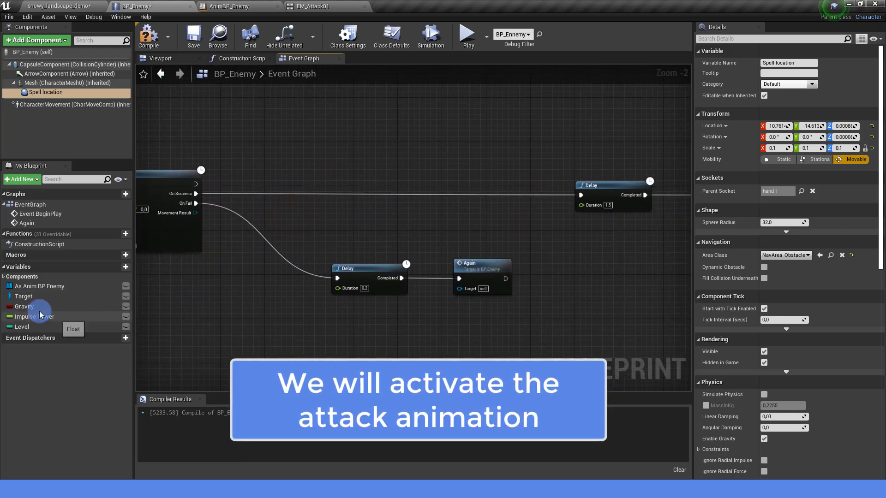
pyautogui.moveTo(37, 287)
pyautogui.mouseDown()
pyautogui.moveTo(291, 174)
pyautogui.moveTo(356, 193)
pyautogui.mouseUp()
pyautogui.click(292, 174)
# Wire AI MoveTo On Success into Set Spell (true), followed by a new Delay node
pyautogui.scroll(1, 290, 181)
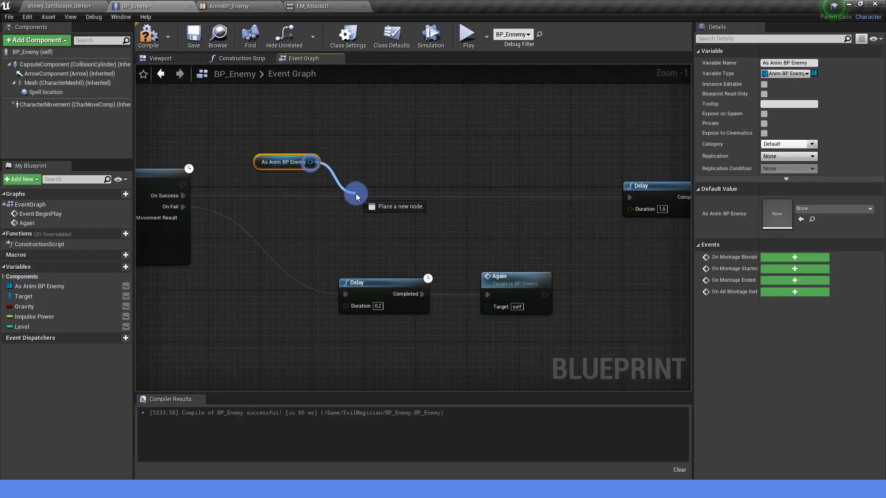
pyautogui.write('spell')
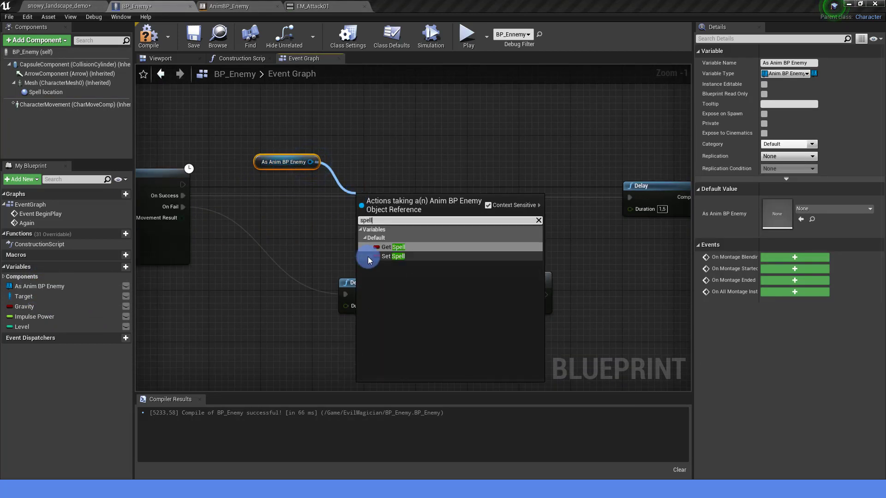
pyautogui.click(403, 259)
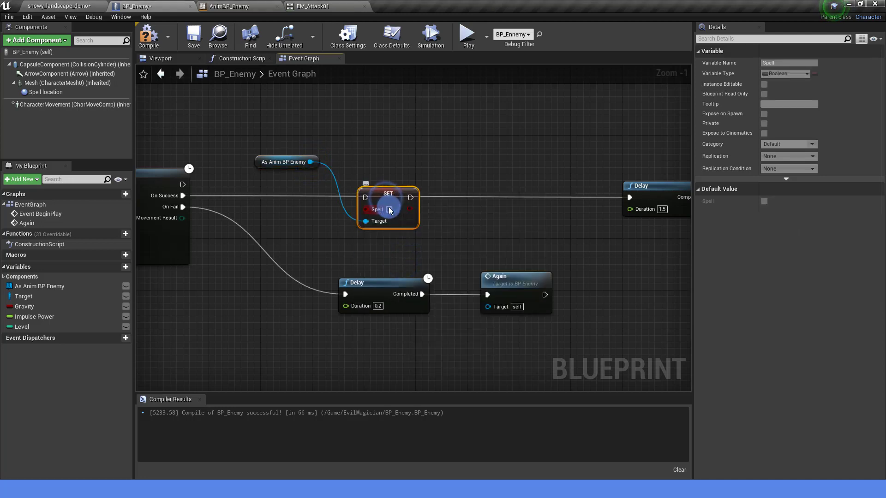
pyautogui.moveTo(182, 196); pyautogui.dragTo(239, 199)
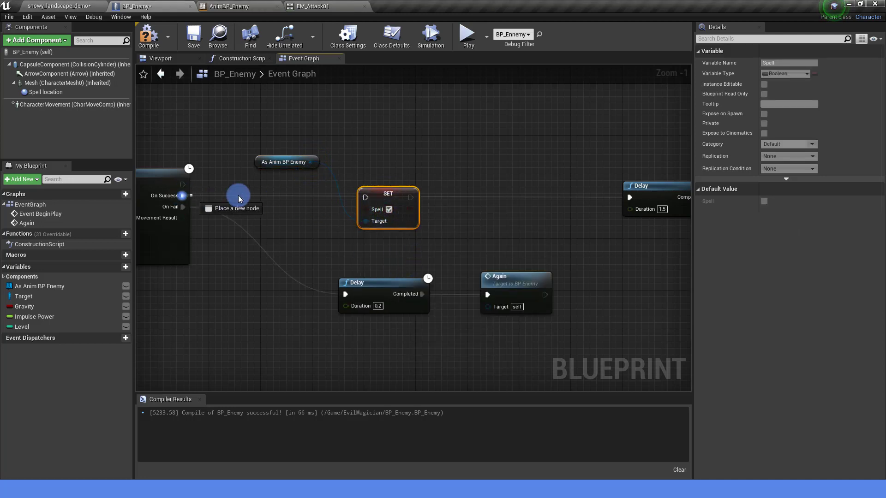
pyautogui.moveTo(501, 204); pyautogui.dragTo(408, 205, button='right')
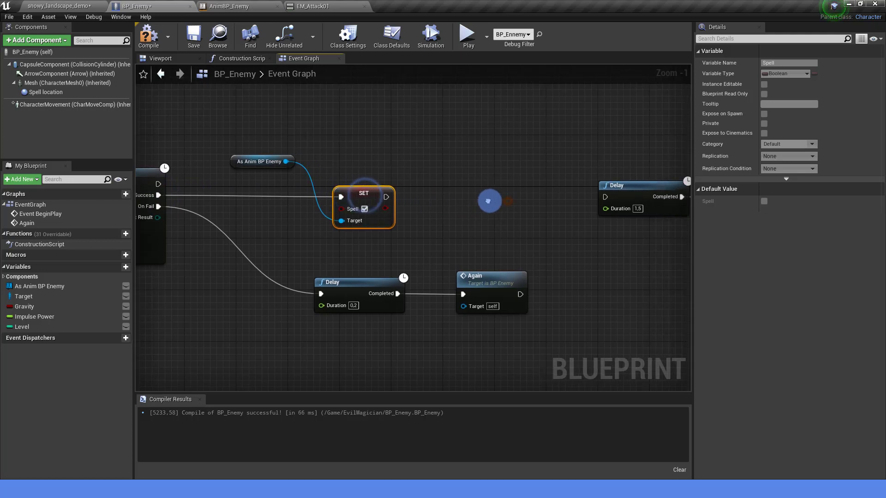
pyautogui.moveTo(319, 199); pyautogui.dragTo(346, 201)
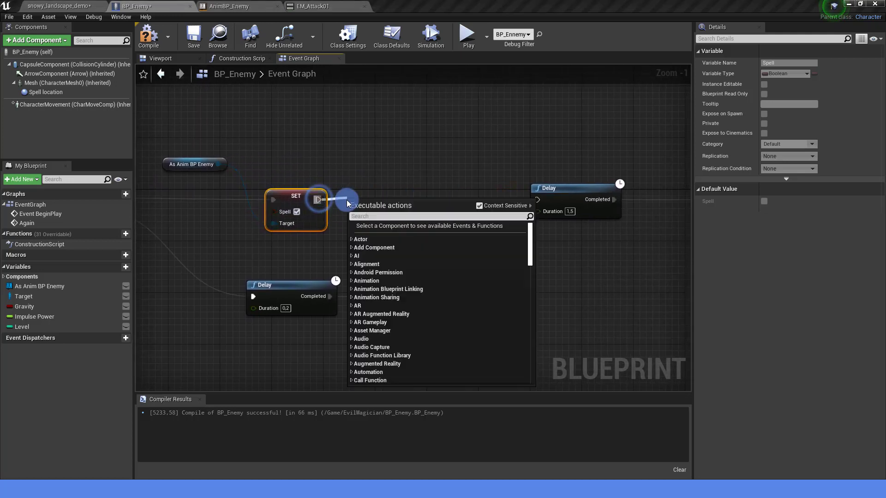
pyautogui.write('delay')
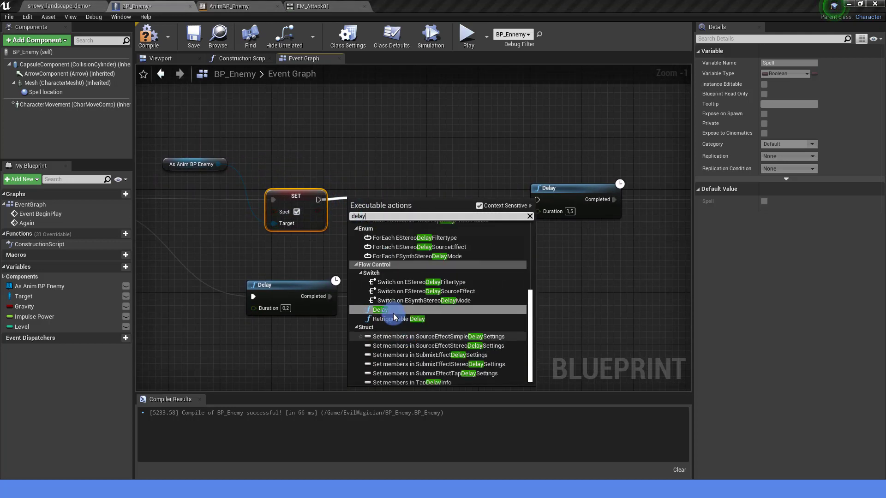
pyautogui.click(392, 310)
# Position the 0.2 Delay and add a second Set Spell node after it
pyautogui.moveTo(376, 231); pyautogui.dragTo(370, 218)
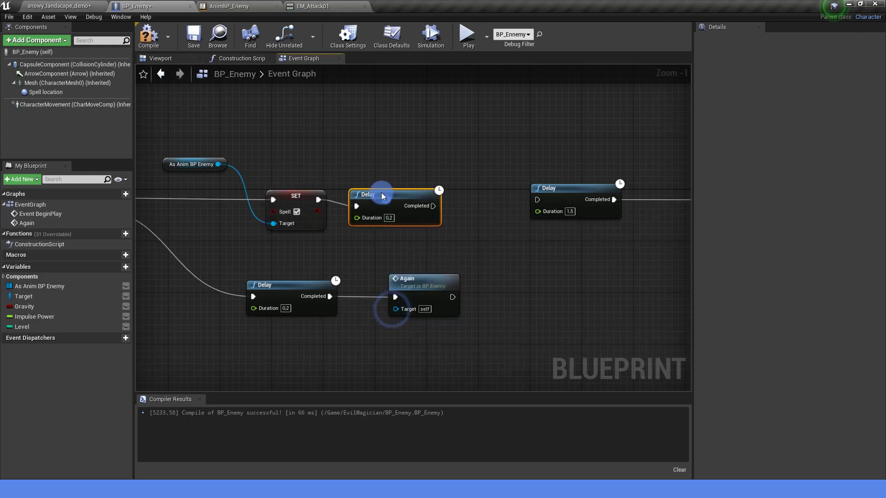
pyautogui.click(386, 212)
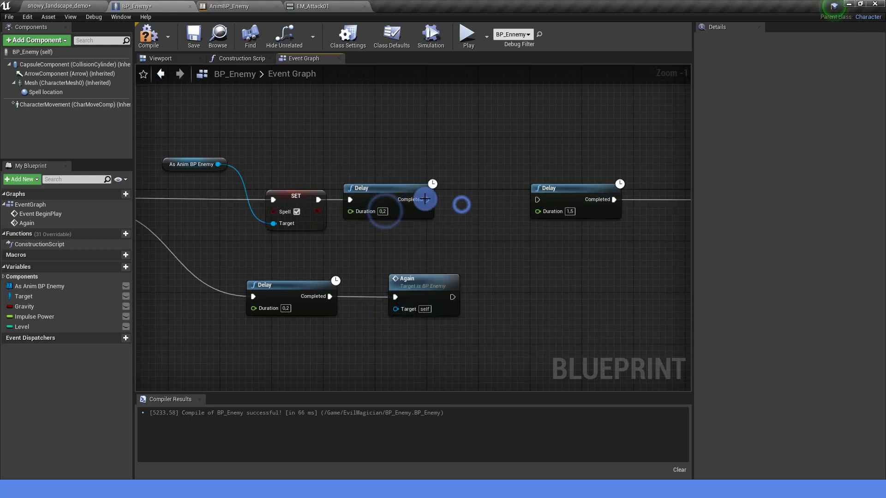
pyautogui.moveTo(217, 164); pyautogui.dragTo(453, 205)
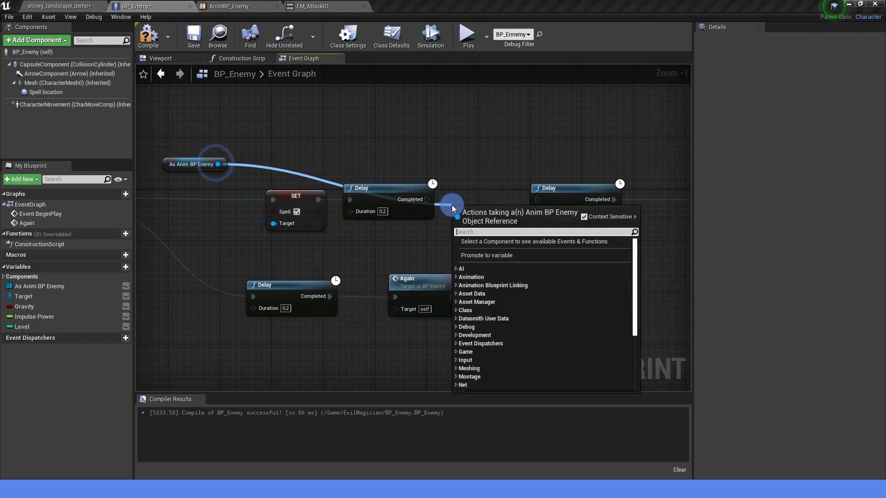
pyautogui.write('spell')
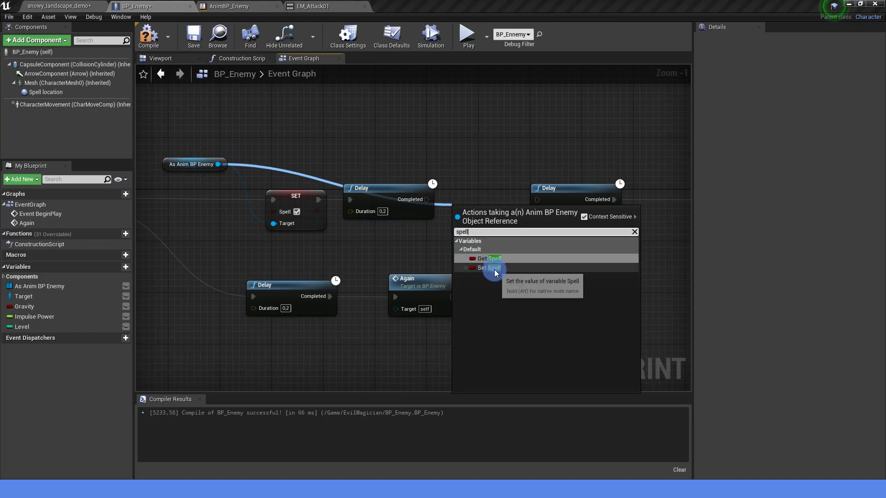
pyautogui.click(490, 267)
pyautogui.moveTo(460, 212)
pyautogui.mouseDown()
pyautogui.moveTo(465, 199)
pyautogui.moveTo(460, 212)
pyautogui.moveTo(480, 196)
pyautogui.mouseUp()
pyautogui.click(462, 176)
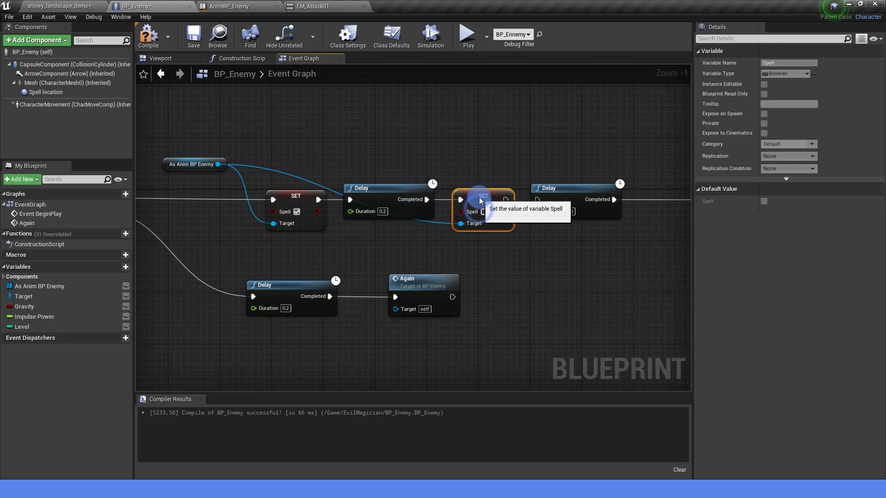
pyautogui.click(442, 225)
# Reroute the As Anim BP Enemy wire and connect the second SET to the 1.5 Delay
pyautogui.doubleClick(442, 222)
pyautogui.moveTo(442, 223); pyautogui.dragTo(436, 167)
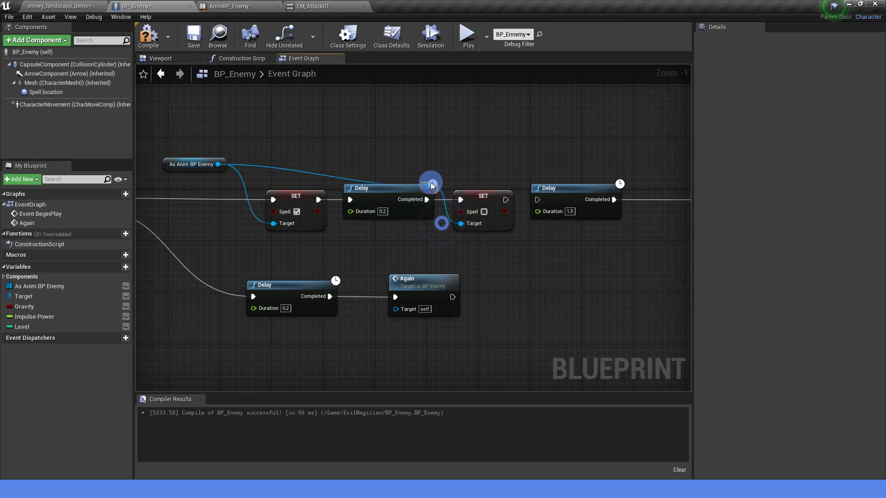
pyautogui.moveTo(518, 163); pyautogui.dragTo(357, 132, button='right')
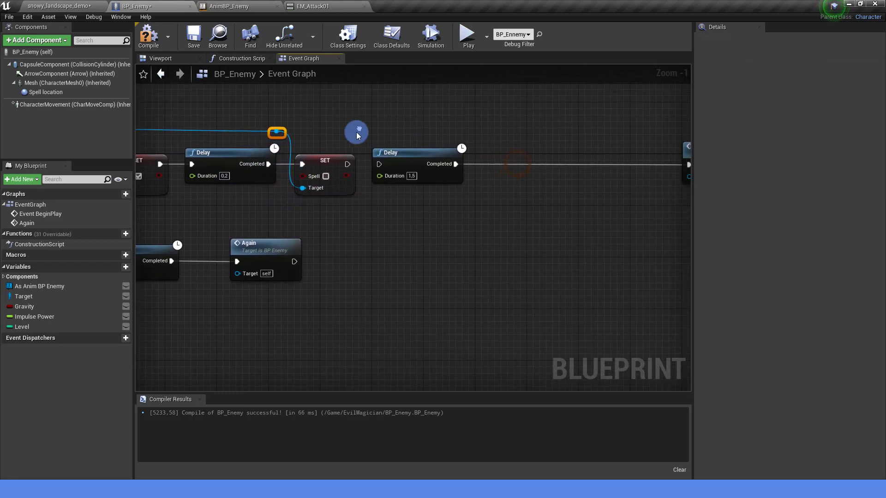
pyautogui.click(401, 158)
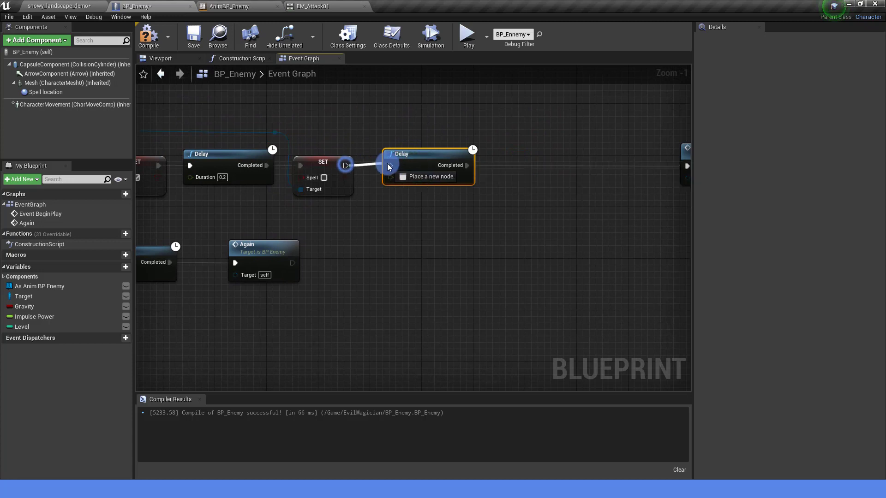
pyautogui.moveTo(344, 165); pyautogui.dragTo(391, 165)
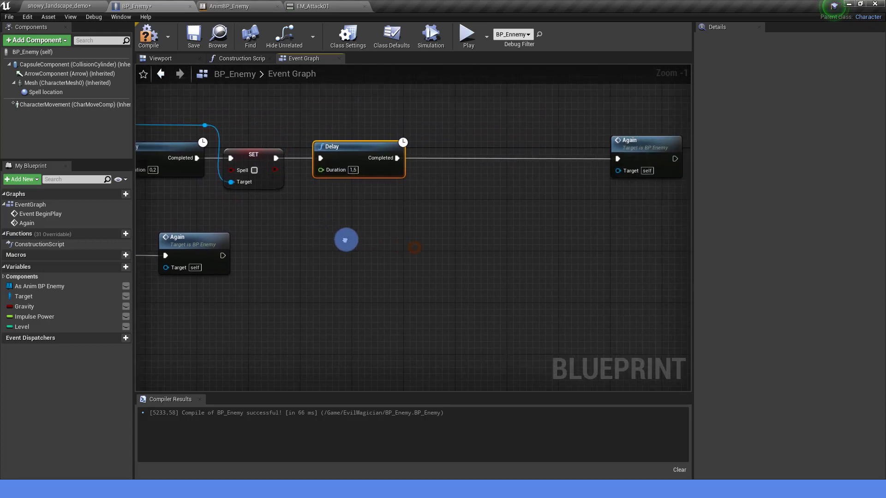
# Review the new connections, then compile and save BP_Enemy
pyautogui.moveTo(414, 248); pyautogui.dragTo(511, 258, button='right')
pyautogui.scroll(-1, 489, 253)
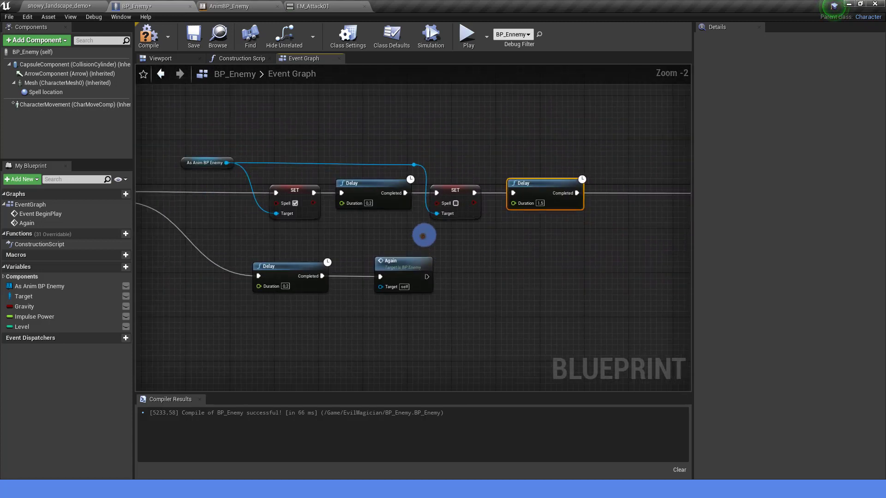
pyautogui.moveTo(423, 236); pyautogui.dragTo(534, 231, button='right')
pyautogui.scroll(-1, 556, 340)
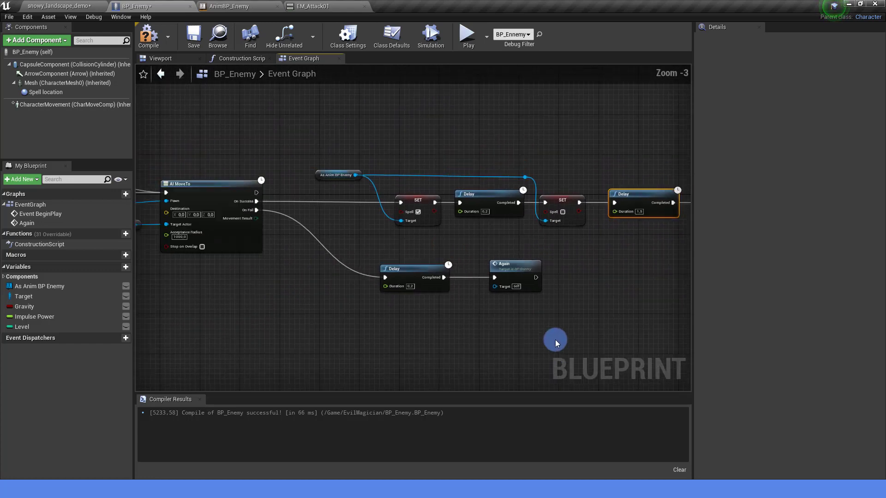
pyautogui.scroll(-1, 469, 323)
pyautogui.click(145, 42)
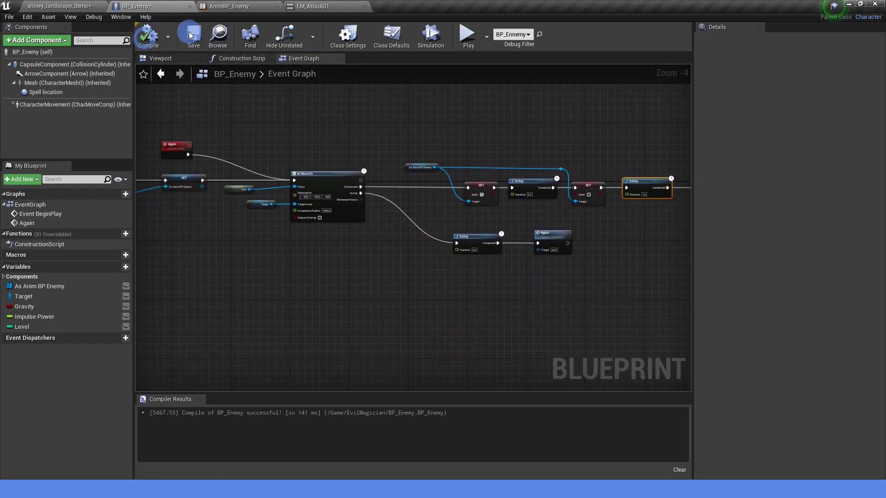
pyautogui.click(203, 40)
# Add a custom event named Projectile to BP_Enemy's event graph
pyautogui.moveTo(346, 309); pyautogui.dragTo(343, 206, button='right')
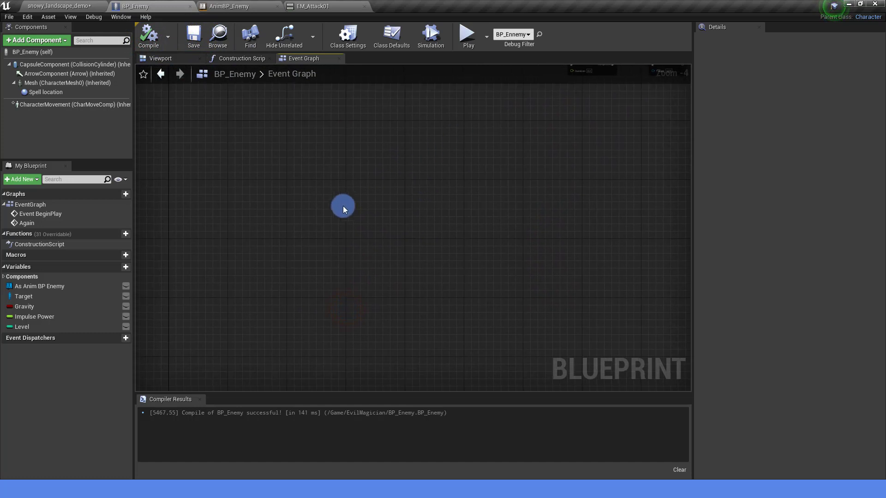
pyautogui.rightClick(335, 213)
pyautogui.write('custom')
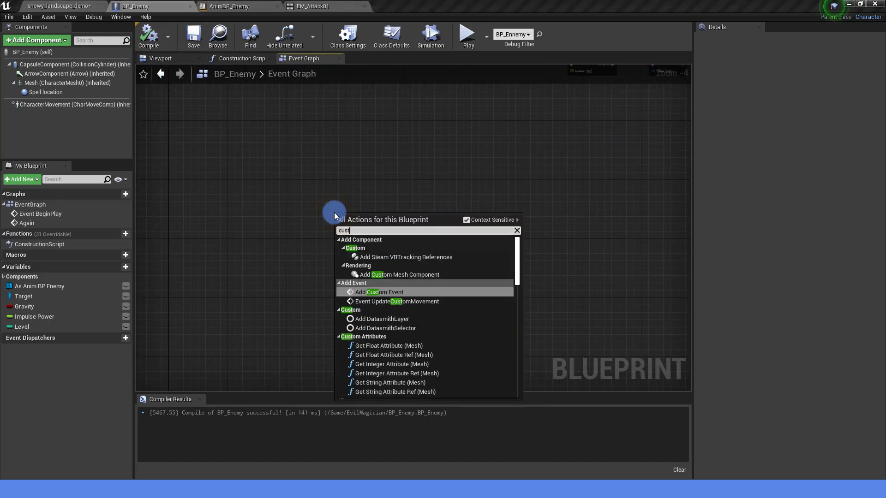
pyautogui.click(374, 291)
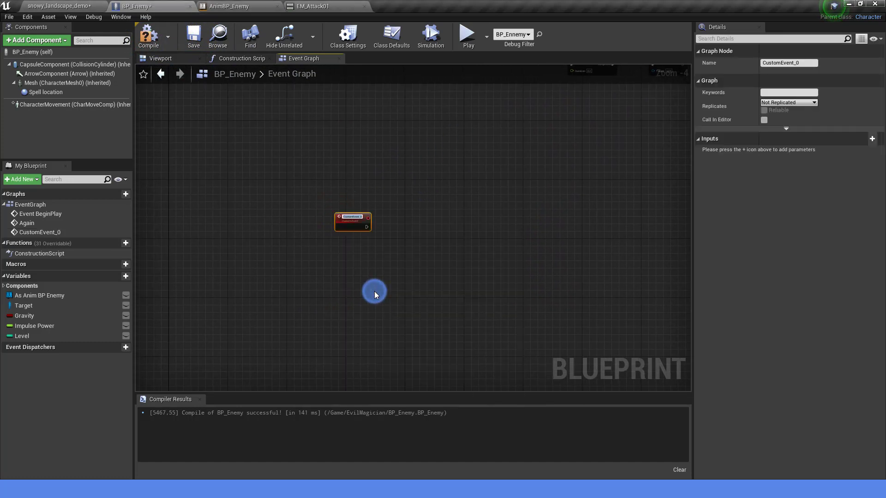
pyautogui.press('capslock')
pyautogui.write('m')
pyautogui.write('ctile')
pyautogui.press('Return')
# Center the Projectile event, then compile and save BP_Enemy
pyautogui.scroll(4, 372, 231)
pyautogui.moveTo(375, 243); pyautogui.dragTo(377, 203, button='right')
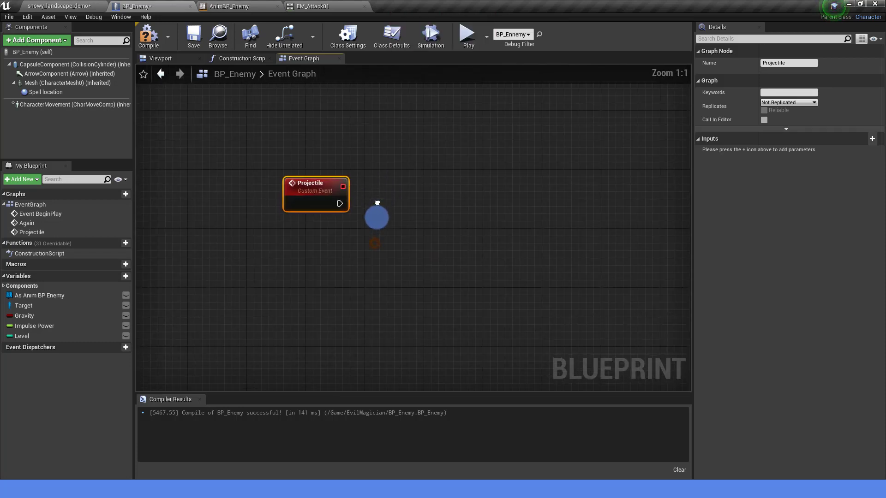
pyautogui.click(187, 47)
pyautogui.click(141, 50)
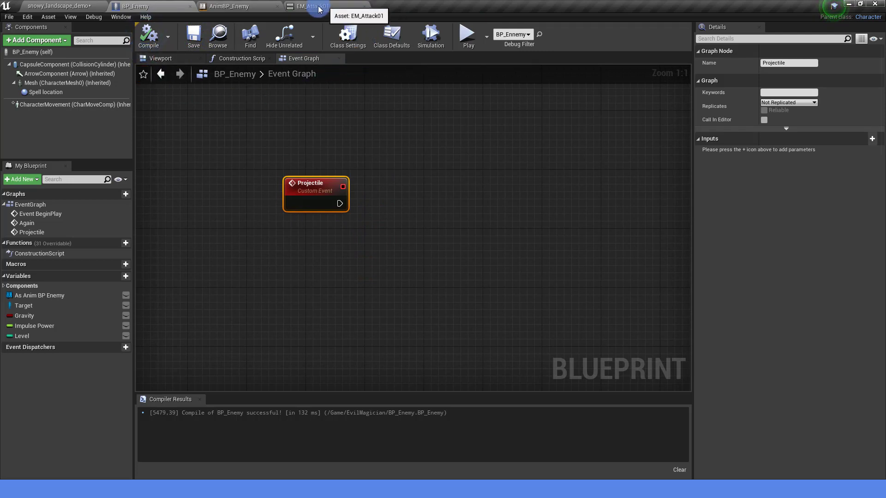
# Switch to AnimBP_Enemy's event graph and frame an empty area for new nodes
pyautogui.click(232, 5)
pyautogui.scroll(-2, 315, 159)
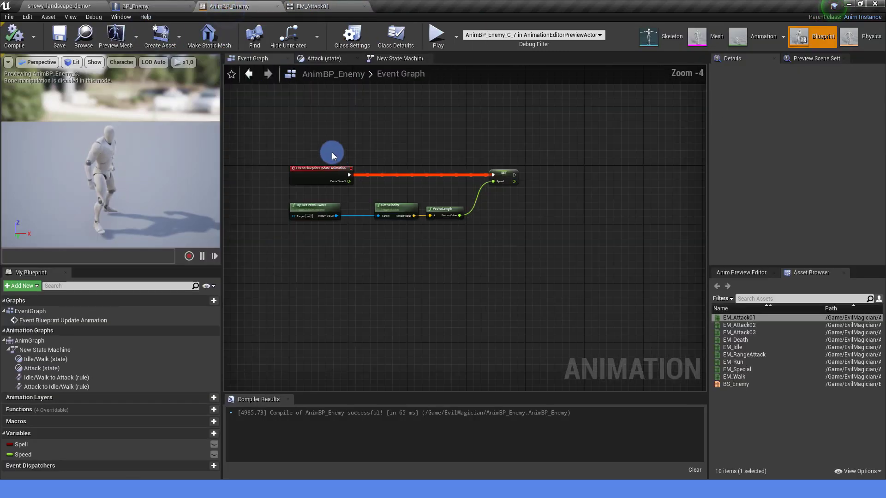
pyautogui.moveTo(315, 160); pyautogui.dragTo(322, 156, button='right')
pyautogui.scroll(1, 338, 168)
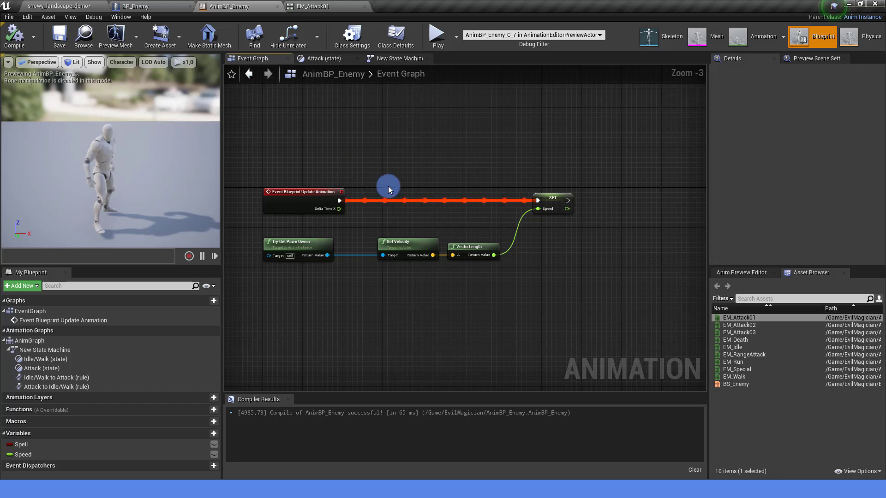
pyautogui.moveTo(286, 117); pyautogui.dragTo(265, 134, button='right')
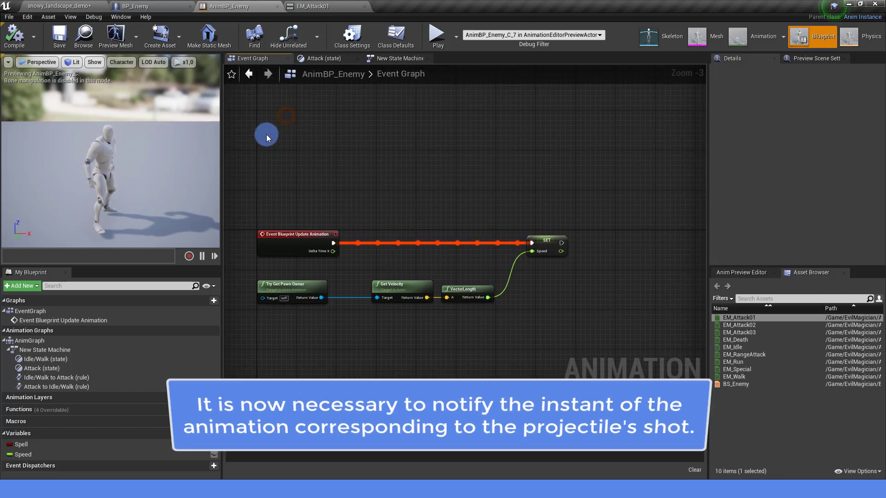
pyautogui.rightClick(257, 130)
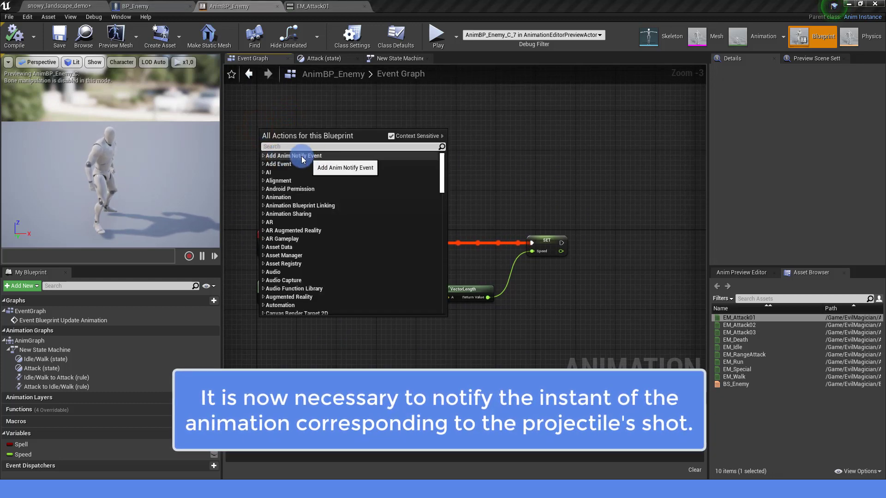
# Open EM_Attack01, pause the preview and scrub the playhead to frame 12
pyautogui.click(287, 124)
pyautogui.click(314, 6)
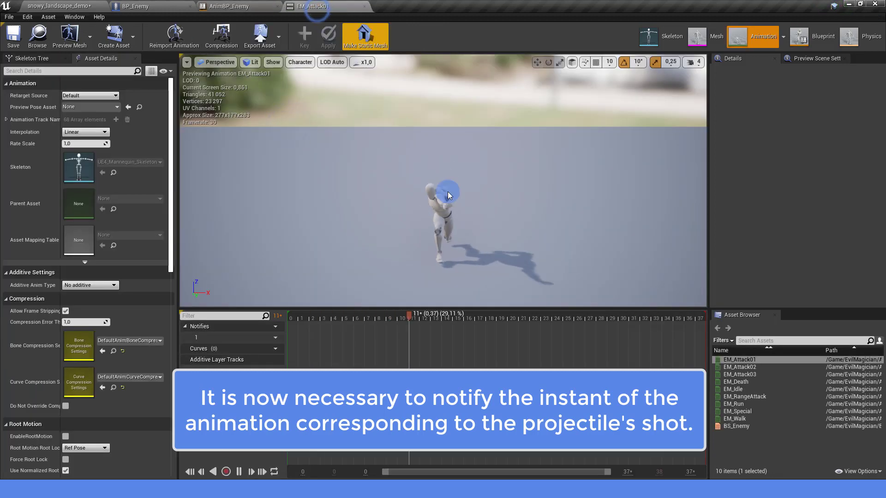
pyautogui.rightClick(456, 316)
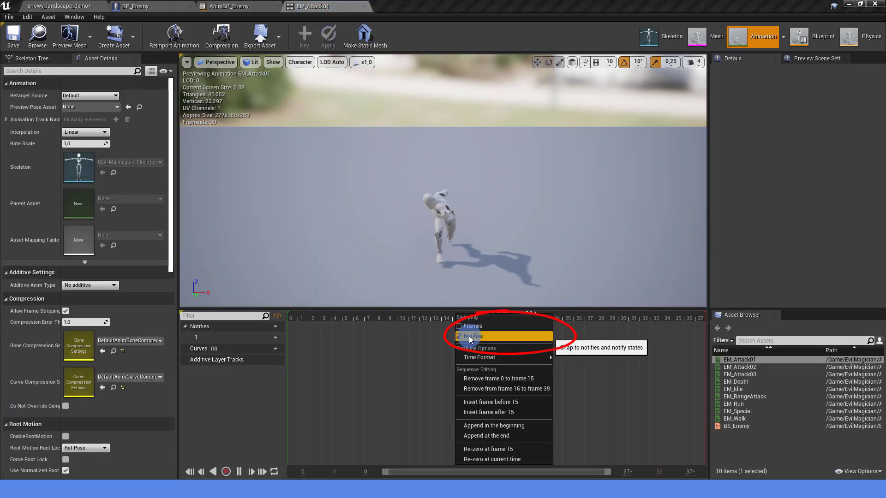
pyautogui.click(205, 337)
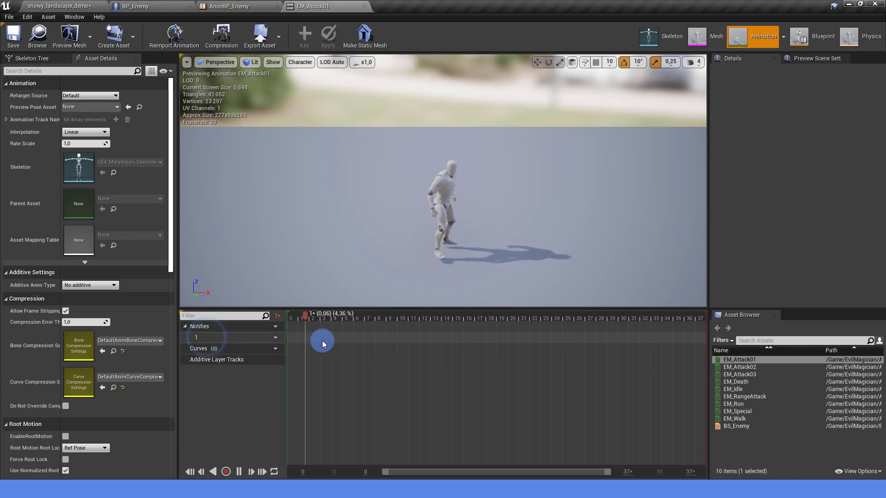
pyautogui.click(239, 472)
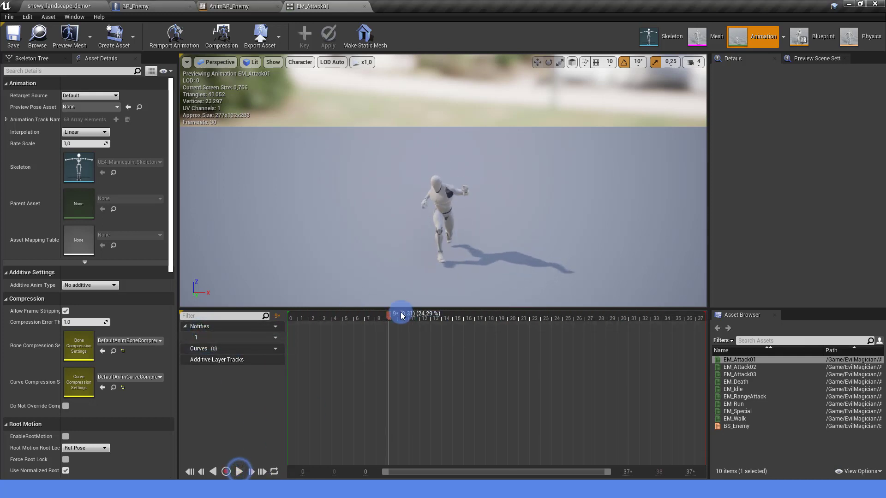
pyautogui.moveTo(390, 316); pyautogui.dragTo(408, 325)
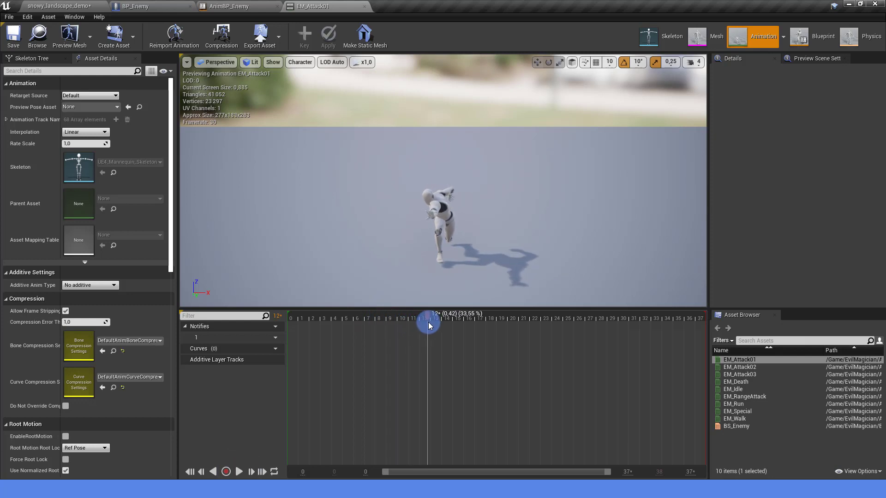
pyautogui.moveTo(428, 322); pyautogui.dragTo(420, 320)
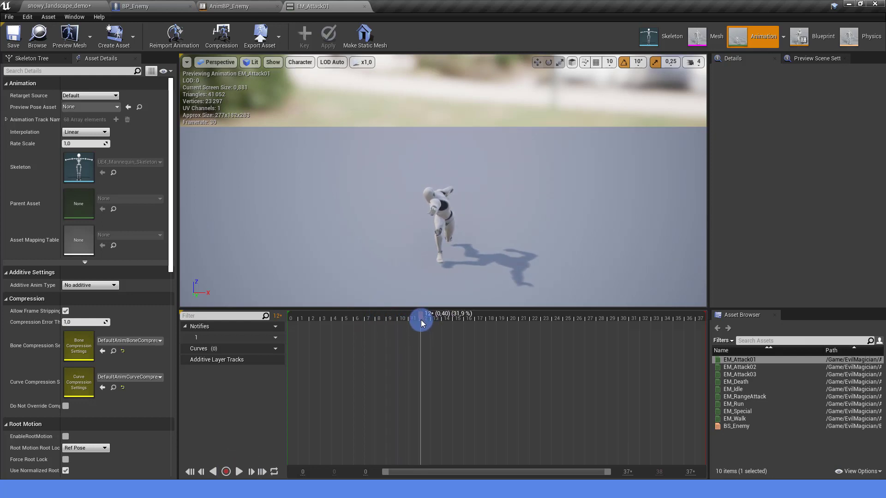
pyautogui.rightClick(421, 317)
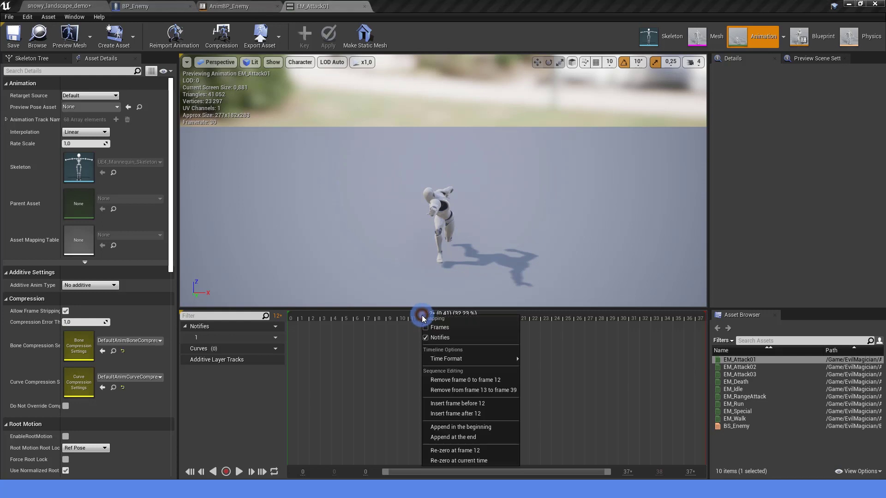
# Add a new notify named Spell at the playhead on the Notifies track
pyautogui.rightClick(415, 340)
pyautogui.moveTo(443, 350)
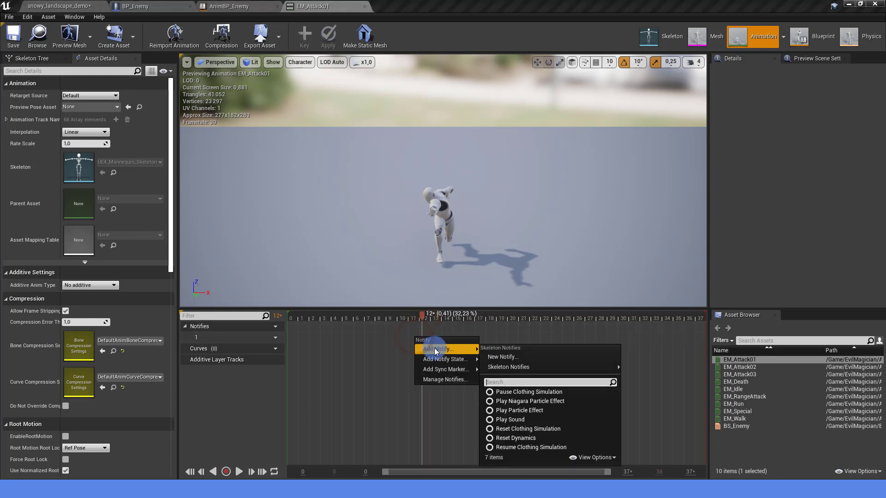
pyautogui.click(507, 359)
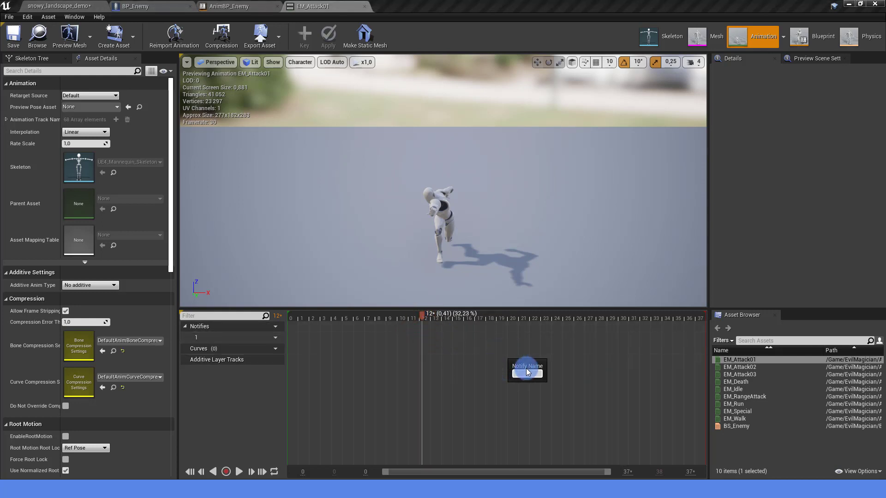
pyautogui.write('Spell')
pyautogui.press('Return')
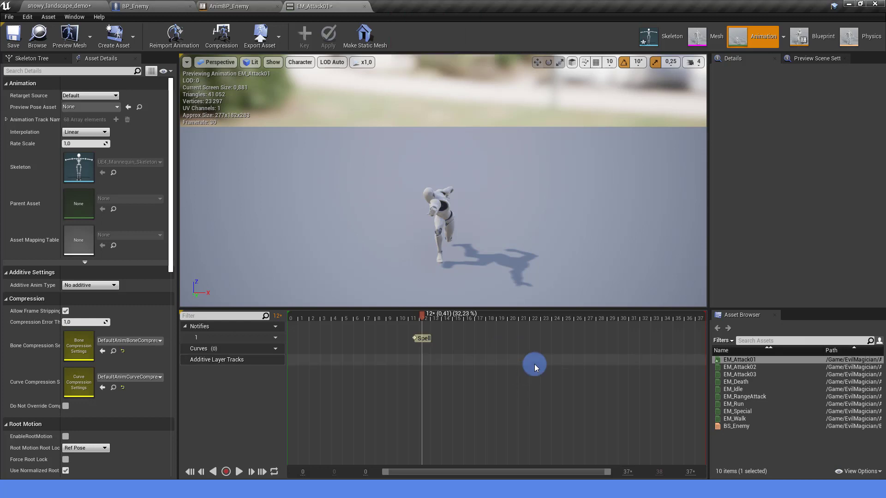
# Save EM_Attack01 with the Spell notify and return to AnimBP_Enemy
pyautogui.click(420, 339)
pyautogui.click(425, 342)
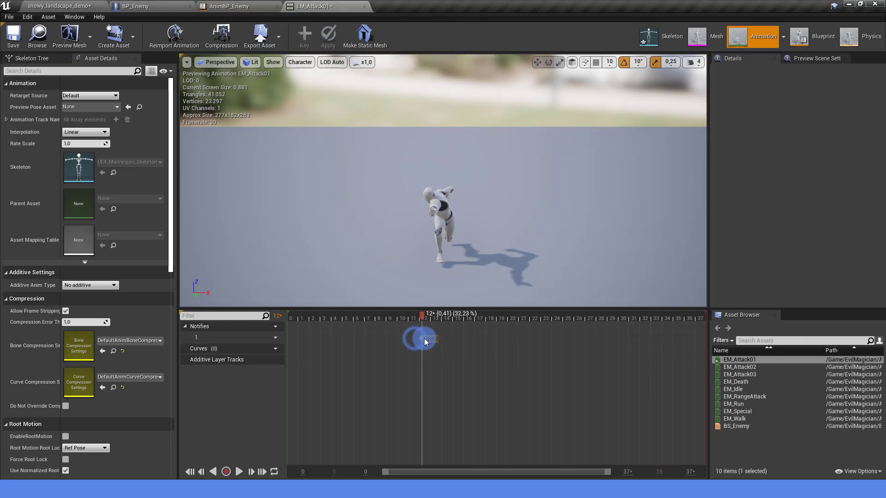
pyautogui.click(543, 416)
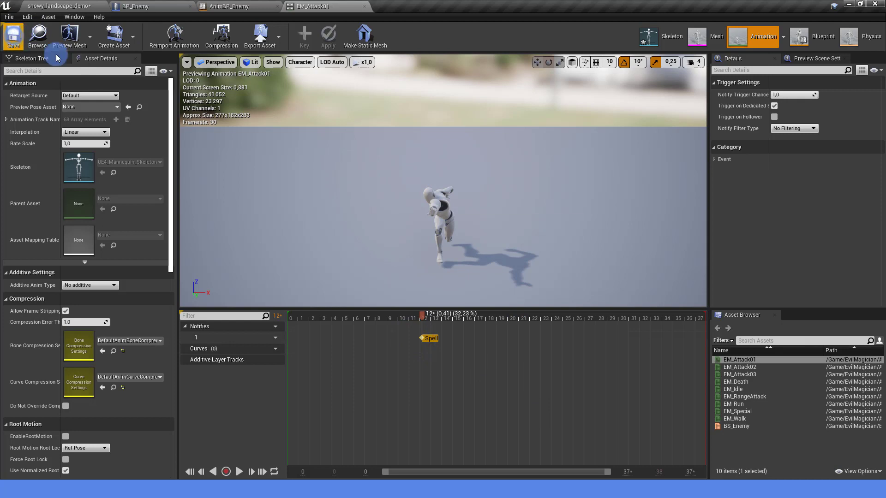
pyautogui.click(246, 4)
pyautogui.moveTo(260, 133); pyautogui.dragTo(283, 129, button='right')
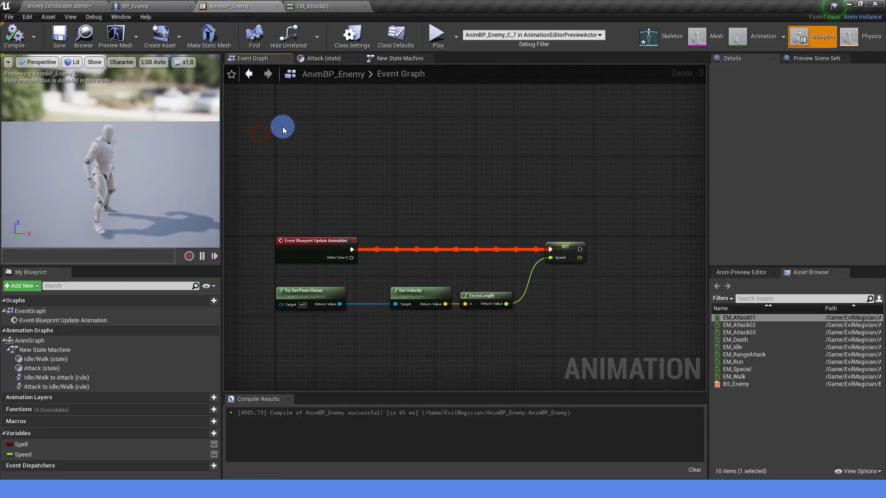
# Add an AnimNotify_Spell event node to AnimBP_Enemy's graph
pyautogui.rightClick(276, 119)
pyautogui.click(280, 144)
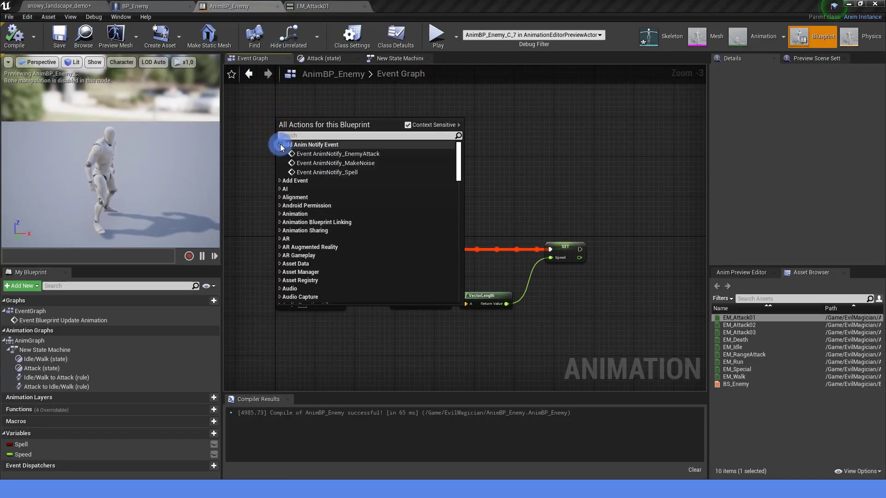
pyautogui.click(333, 172)
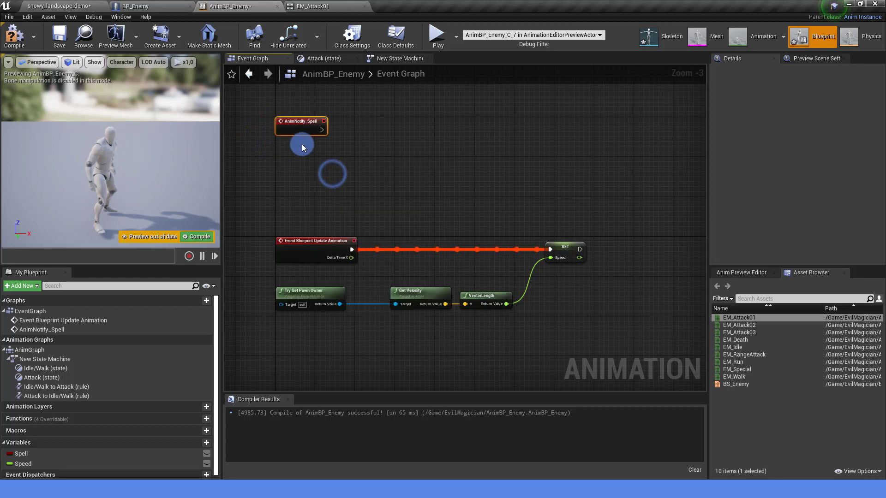
pyautogui.scroll(2, 296, 182)
pyautogui.scroll(1, 297, 183)
# Cast the pawn owner to BP_Enemy, triggered by AnimNotify_Spell
pyautogui.moveTo(329, 170)
pyautogui.mouseDown()
pyautogui.moveTo(431, 174)
pyautogui.moveTo(400, 198)
pyautogui.mouseUp()
pyautogui.scroll(-2, 400, 198)
pyautogui.moveTo(399, 198)
pyautogui.mouseDown(button='right')
pyautogui.moveTo(335, 250)
pyautogui.moveTo(328, 268)
pyautogui.mouseUp(button='right')
pyautogui.moveTo(329, 306); pyautogui.dragTo(390, 172)
pyautogui.write('cast to')
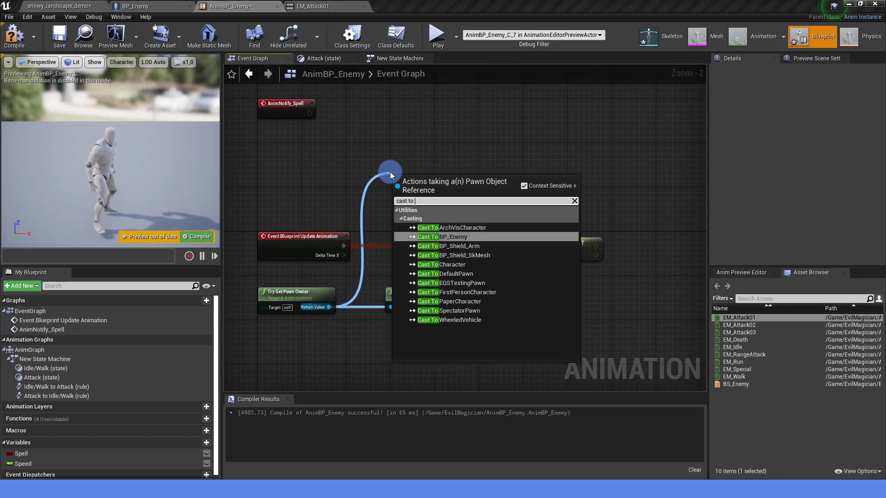
pyautogui.click(449, 238)
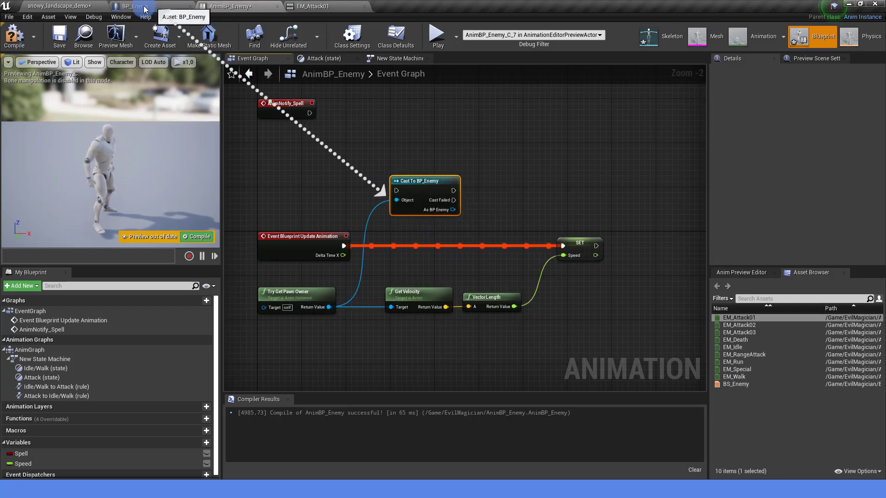
pyautogui.moveTo(409, 155); pyautogui.dragTo(352, 174, button='right')
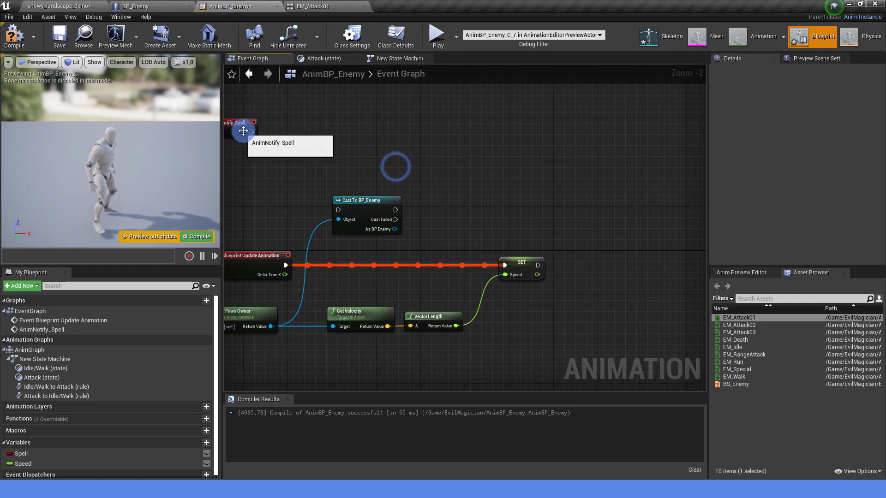
pyautogui.moveTo(251, 132)
pyautogui.mouseDown()
pyautogui.moveTo(338, 212)
pyautogui.moveTo(376, 123)
pyautogui.mouseUp()
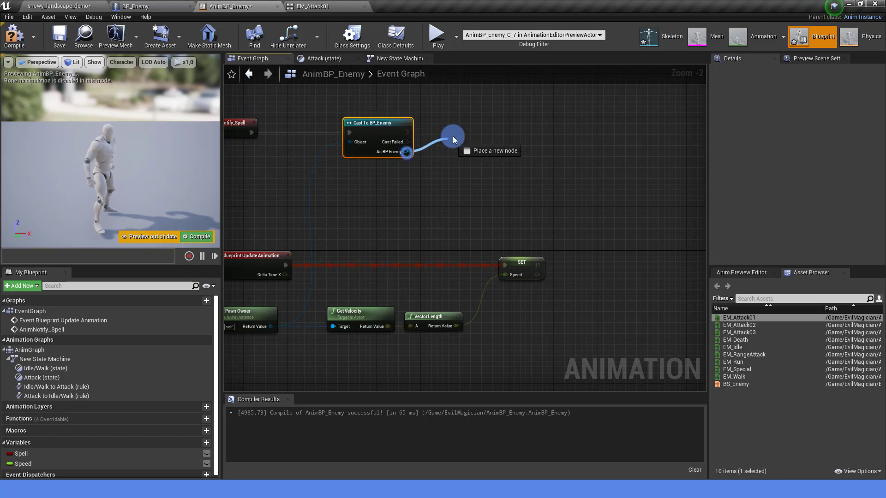
# Call Projectile from the As BP Enemy output and compile AnimBP_Enemy
pyautogui.moveTo(405, 152); pyautogui.dragTo(453, 135)
pyautogui.write('set pro')
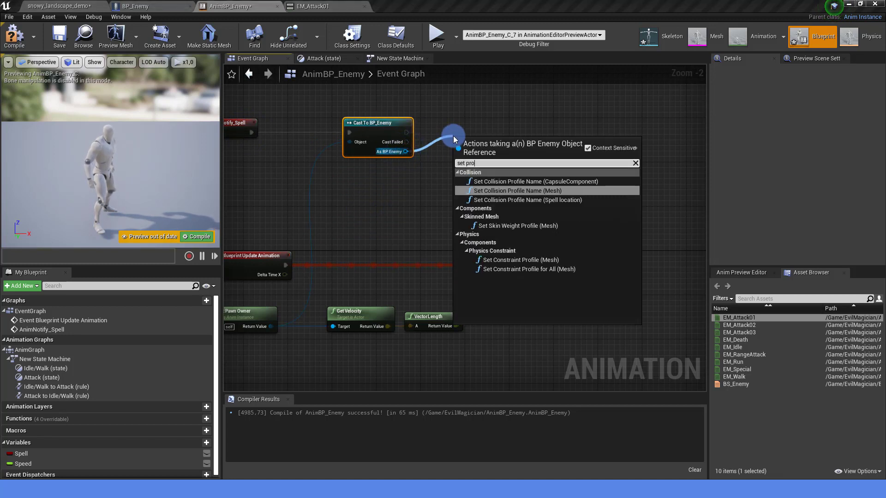
pyautogui.press('BackSpace')
pyautogui.press('BackSpace')
pyautogui.press('BackSpace')
pyautogui.press('BackSpace')
pyautogui.press('BackSpace')
pyautogui.press('BackSpace')
pyautogui.write('p')
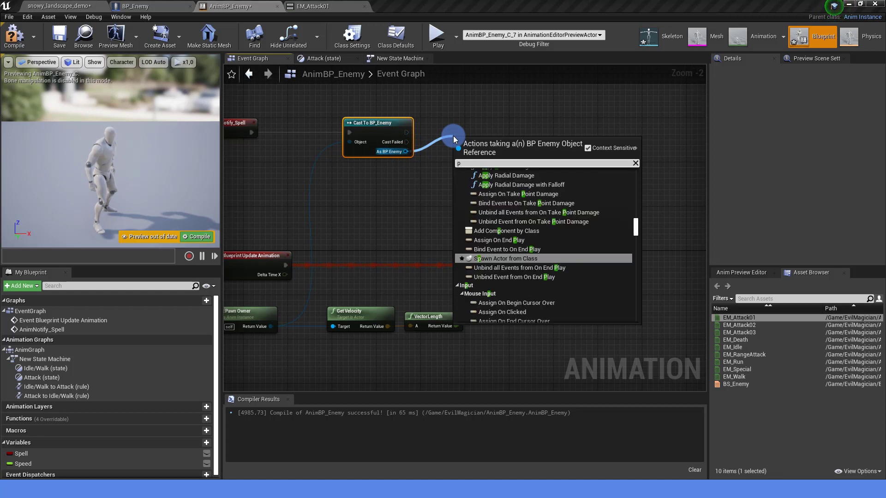
pyautogui.write('roj')
pyautogui.click(484, 182)
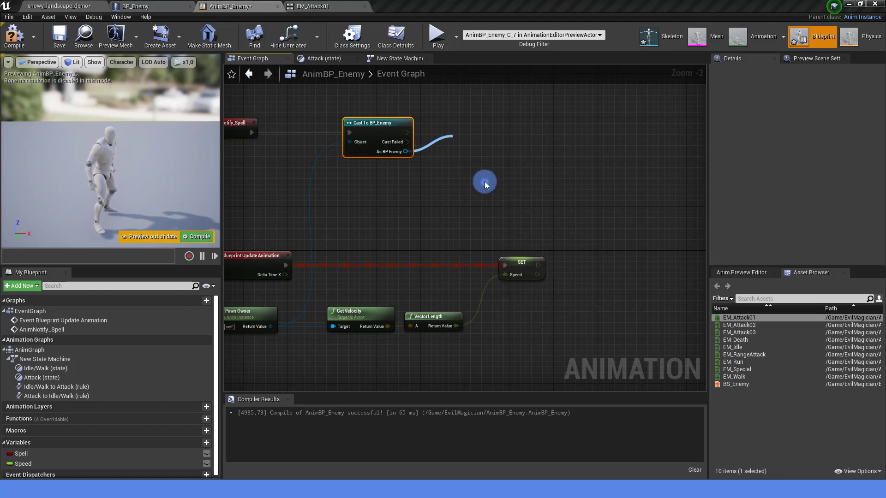
pyautogui.moveTo(468, 142); pyautogui.dragTo(473, 120)
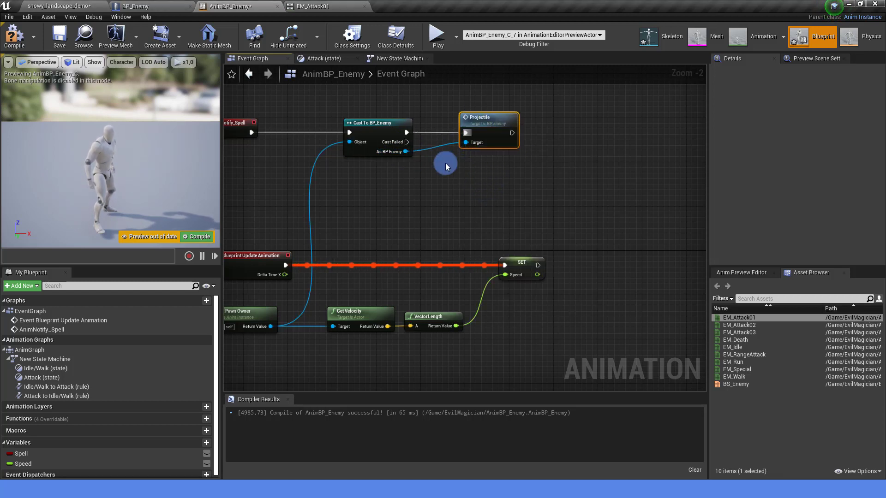
pyautogui.moveTo(395, 199); pyautogui.dragTo(492, 189, button='right')
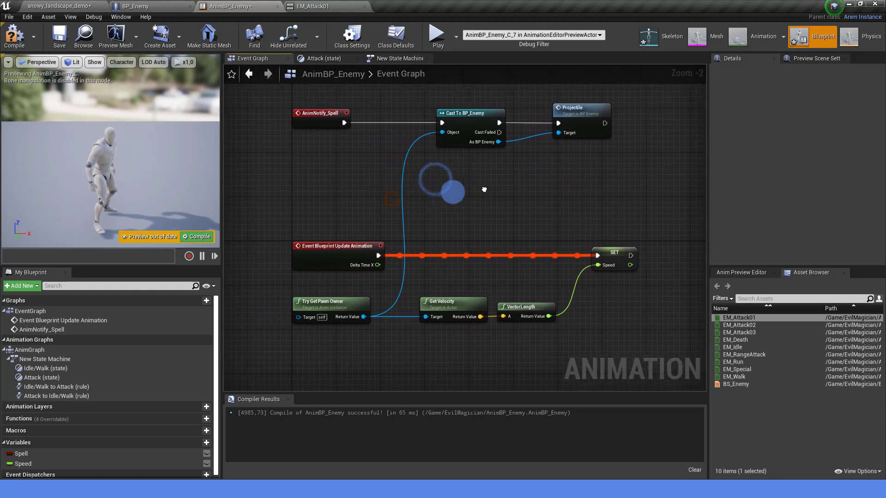
pyautogui.click(9, 40)
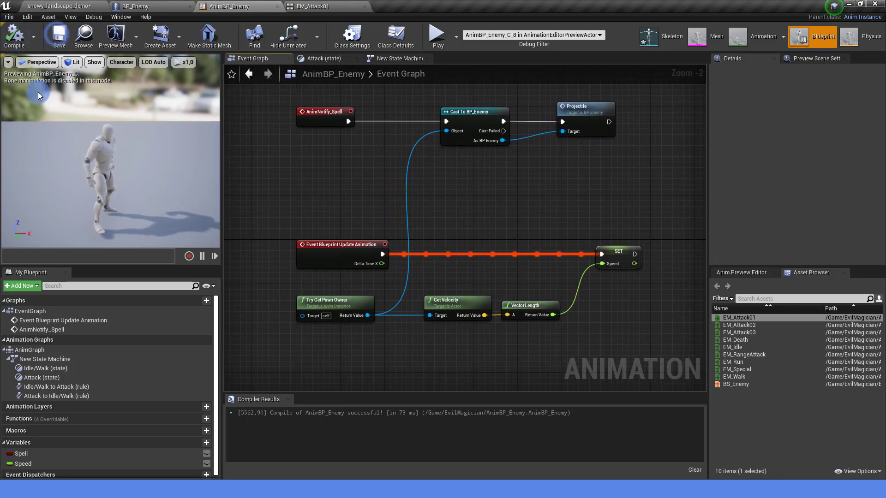
pyautogui.moveTo(502, 193); pyautogui.dragTo(476, 206, button='right')
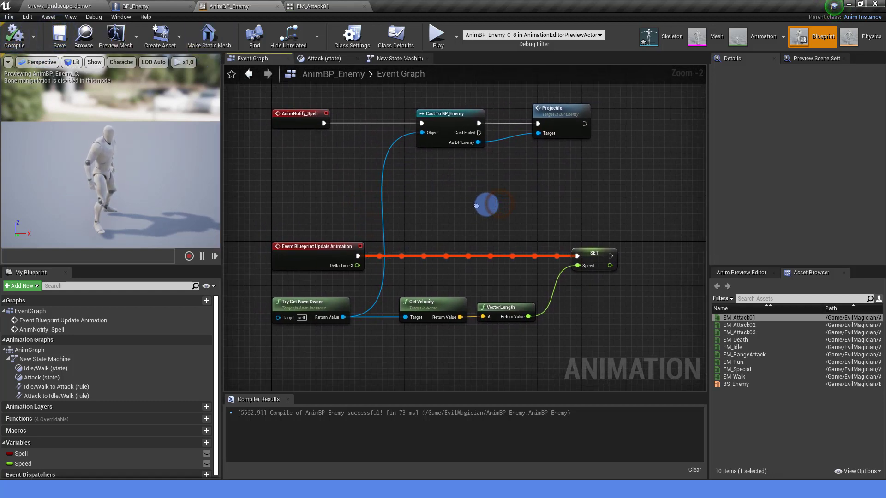
# Add a Find Look at Rotation node in BP_Enemy's event graph
pyautogui.click(135, 6)
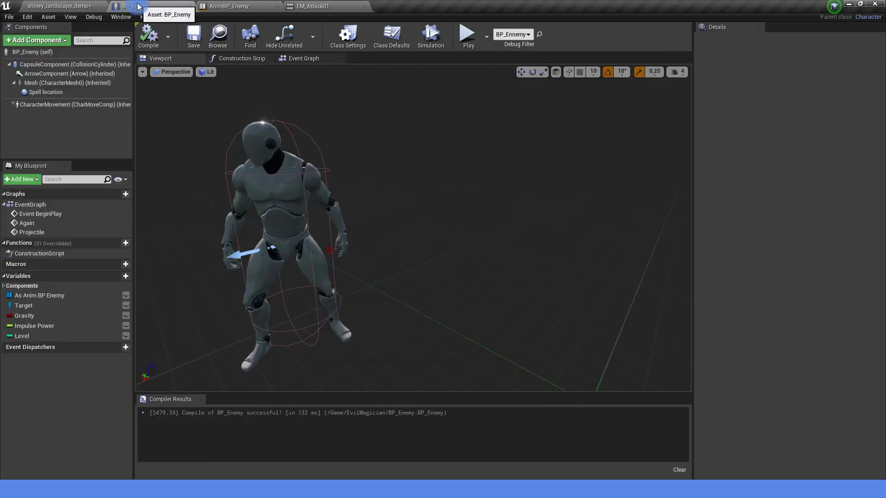
pyautogui.click(292, 59)
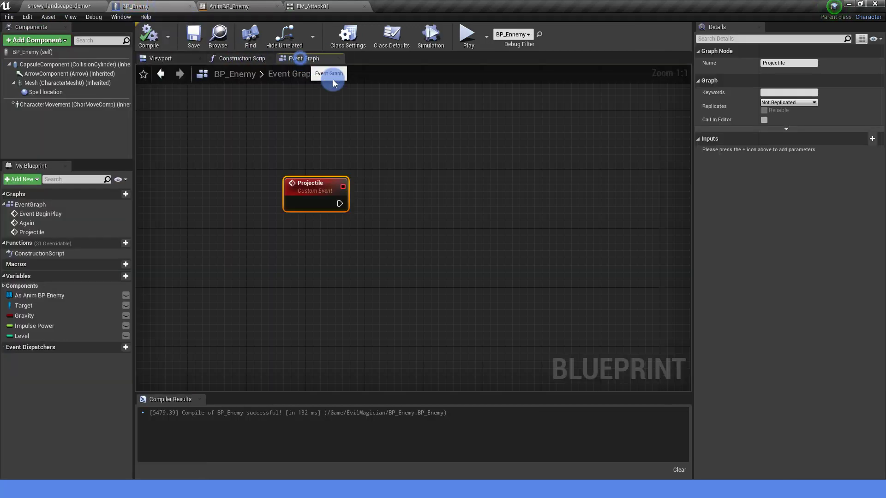
pyautogui.scroll(-3, 375, 145)
pyautogui.moveTo(376, 145); pyautogui.dragTo(346, 199, button='right')
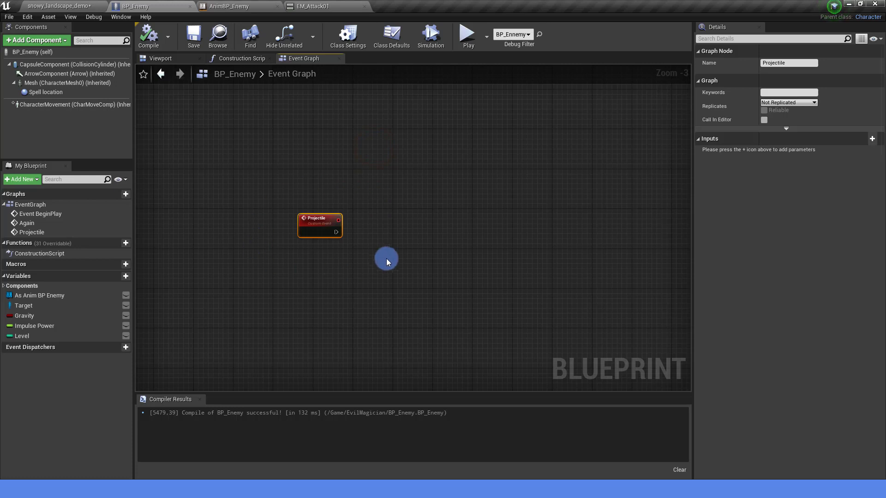
pyautogui.moveTo(387, 262); pyautogui.dragTo(293, 261, button='right')
pyautogui.rightClick(308, 257)
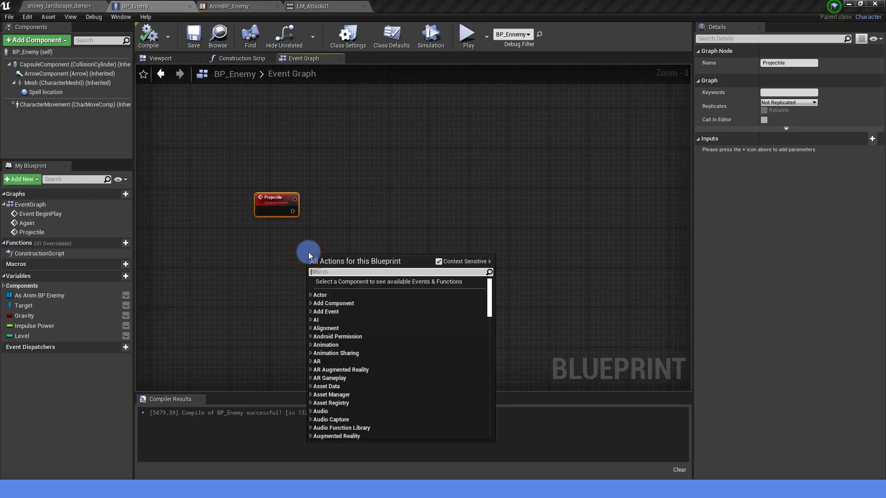
pyautogui.write('find look')
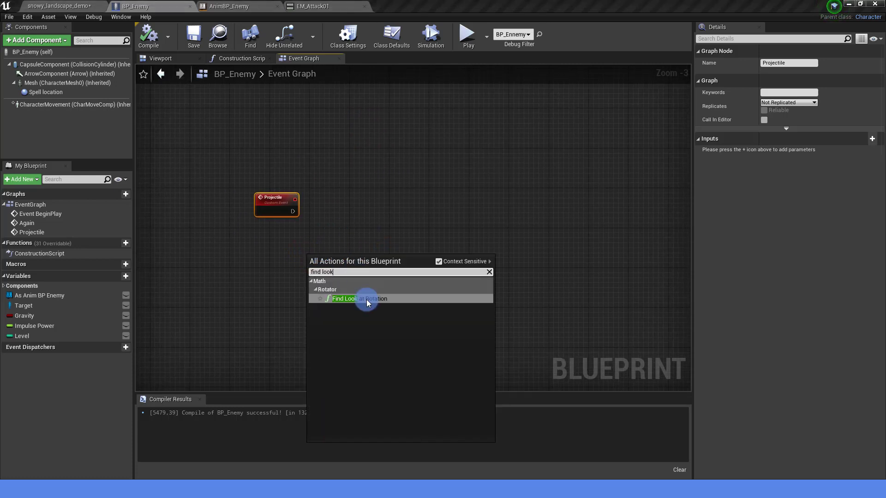
pyautogui.click(367, 299)
# Add a GetWorldLocation node fed by the Spell location component
pyautogui.scroll(2, 365, 294)
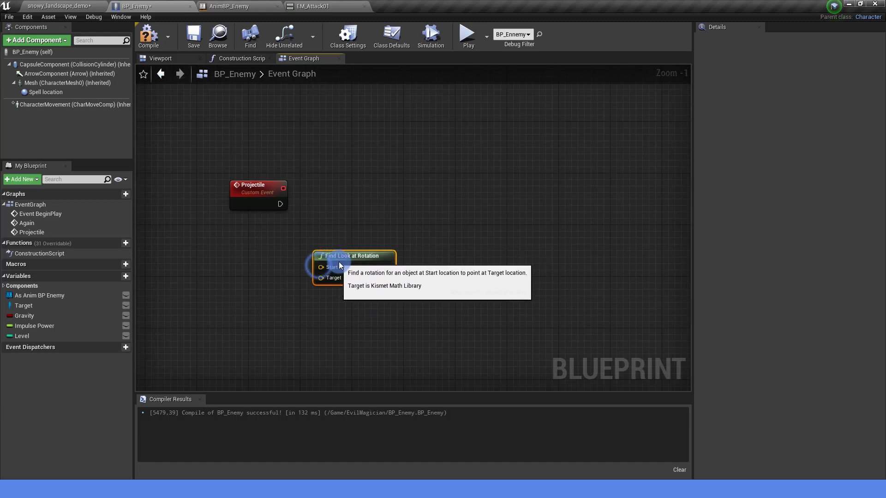
pyautogui.moveTo(372, 220); pyautogui.dragTo(421, 222, button='right')
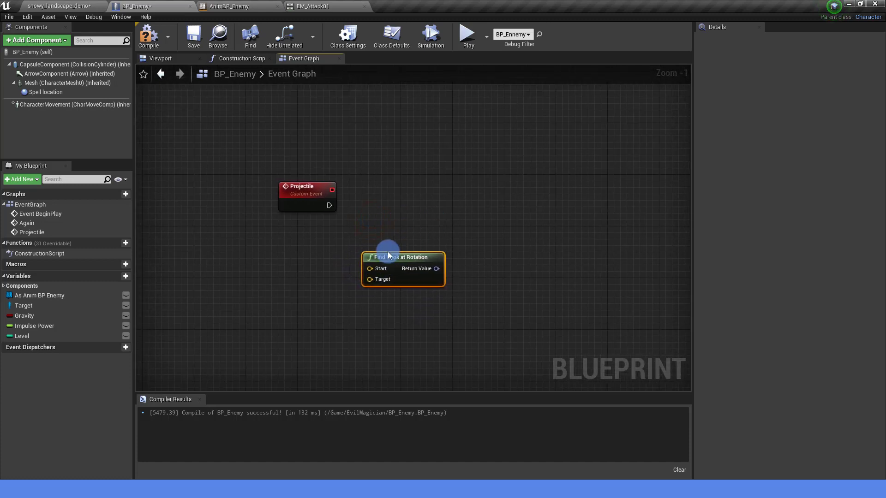
pyautogui.moveTo(362, 228); pyautogui.dragTo(422, 207, button='right')
pyautogui.moveTo(82, 120)
pyautogui.mouseDown()
pyautogui.moveTo(252, 221)
pyautogui.moveTo(327, 233)
pyautogui.mouseUp()
pyautogui.write('get world loca')
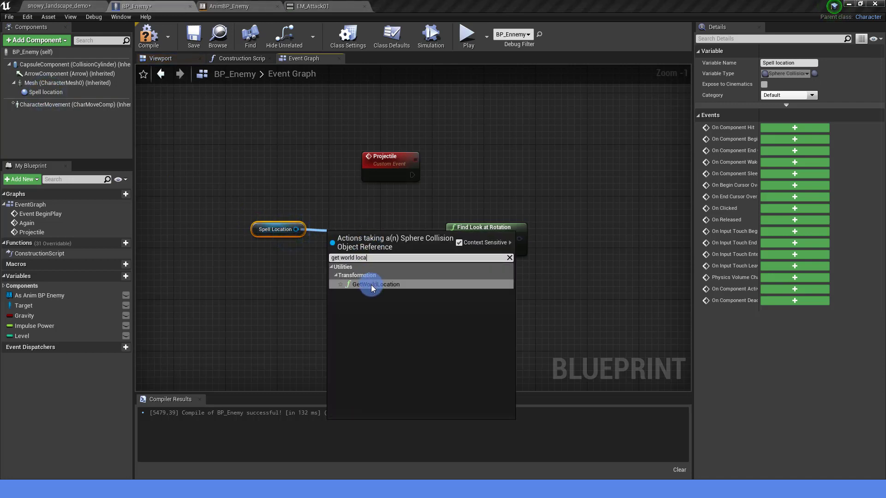
pyautogui.click(371, 284)
pyautogui.moveTo(365, 231); pyautogui.dragTo(358, 215)
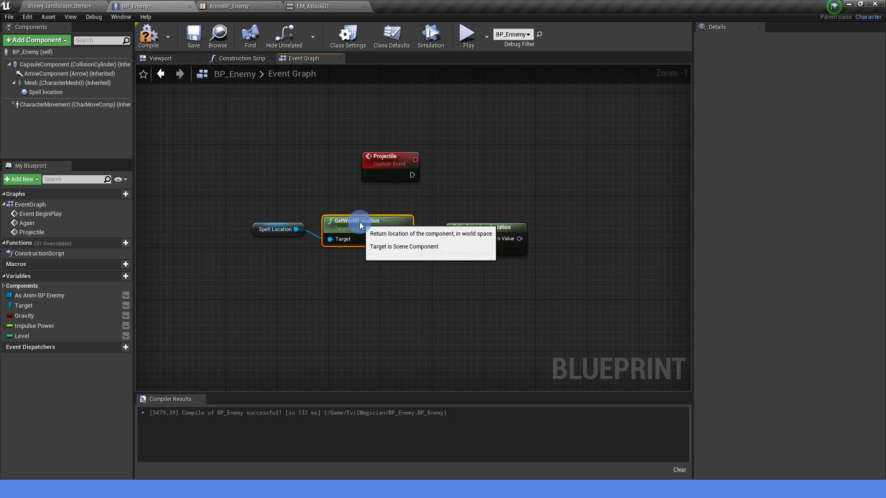
pyautogui.moveTo(305, 287); pyautogui.dragTo(319, 262, button='right')
# Add a Target getter and a duplicate GetWorldLocation node fed by it
pyautogui.click(54, 95)
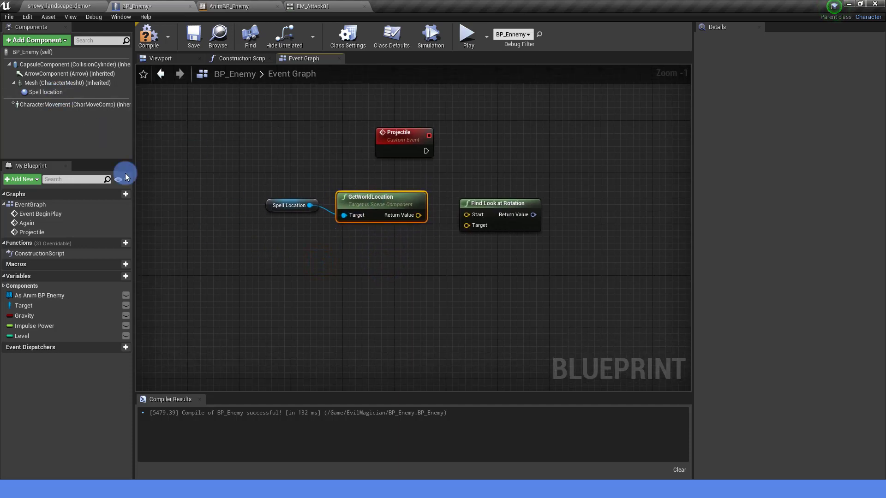
pyautogui.moveTo(43, 306); pyautogui.dragTo(272, 255)
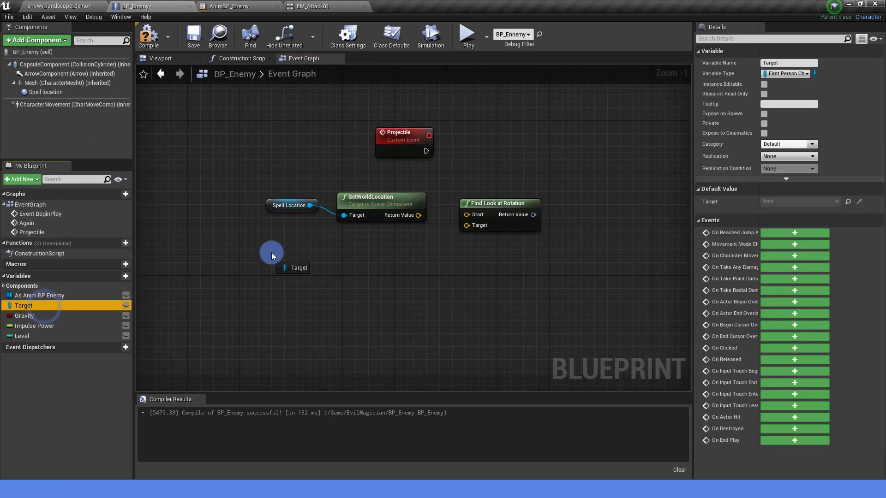
pyautogui.click(291, 265)
pyautogui.click(341, 305)
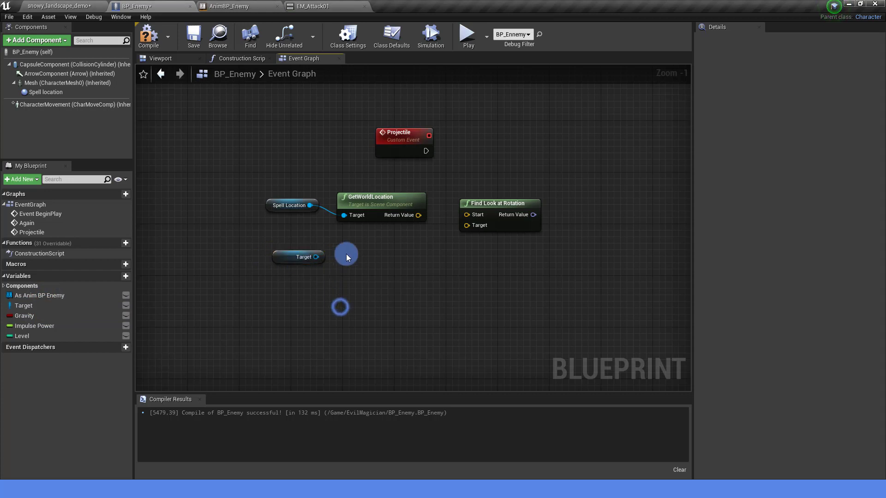
pyautogui.click(377, 194)
pyautogui.hotkey('ctrl', 'w')
pyautogui.moveTo(399, 270); pyautogui.dragTo(340, 250)
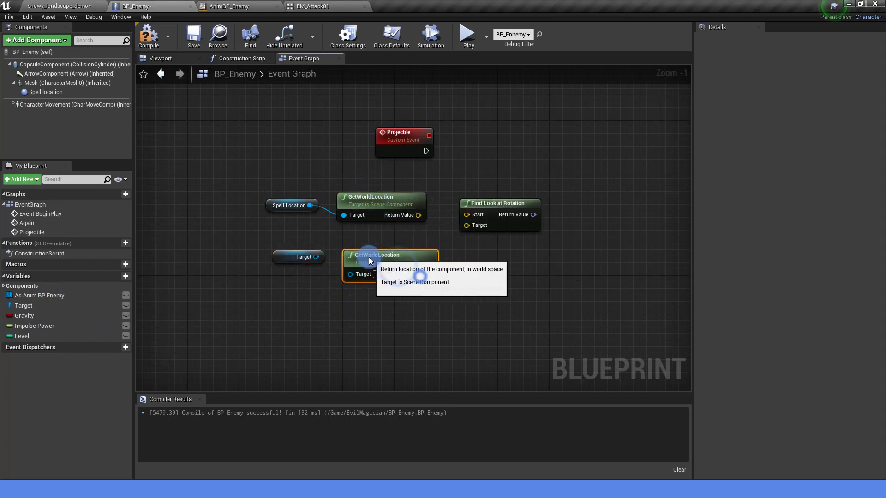
pyautogui.moveTo(283, 259)
pyautogui.mouseDown()
pyautogui.moveTo(251, 260)
pyautogui.moveTo(344, 268)
pyautogui.mouseUp()
# Wire the Target root component's world location into Find Look at Rotation's Target
pyautogui.moveTo(253, 280); pyautogui.dragTo(342, 268, button='right')
pyautogui.moveTo(337, 245); pyautogui.dragTo(241, 251)
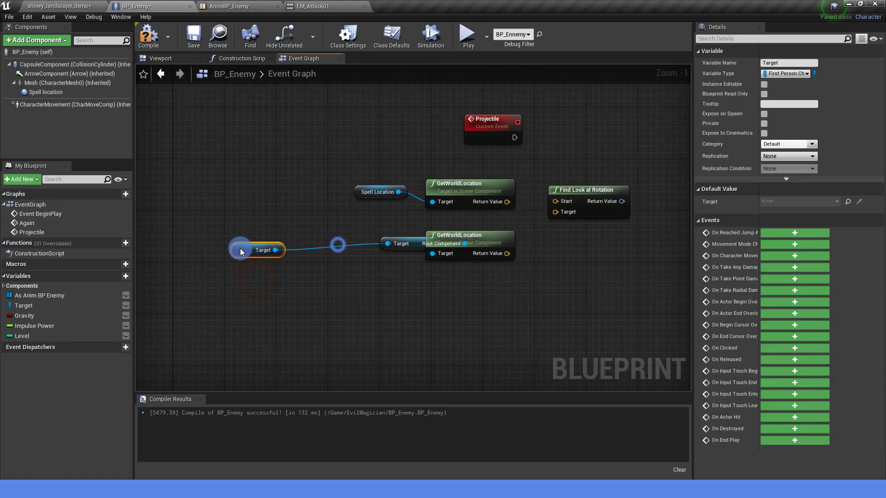
pyautogui.moveTo(399, 245); pyautogui.dragTo(356, 252)
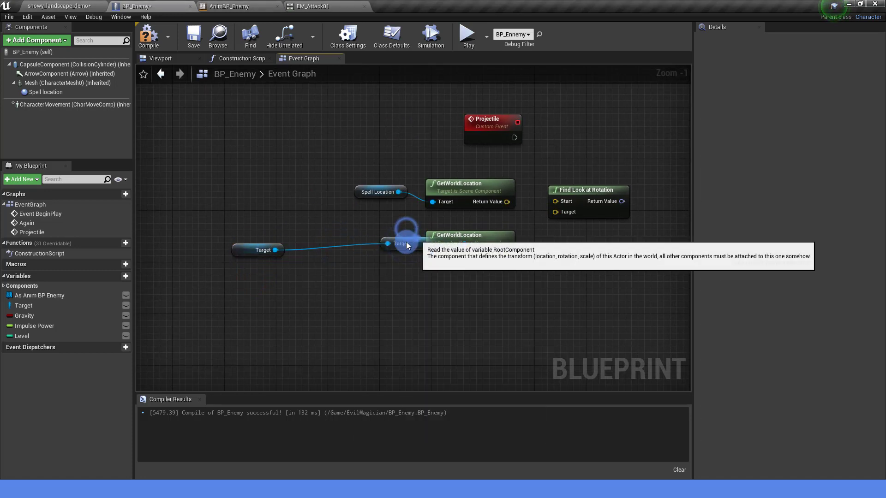
pyautogui.moveTo(406, 242); pyautogui.dragTo(340, 255)
pyautogui.click(263, 255)
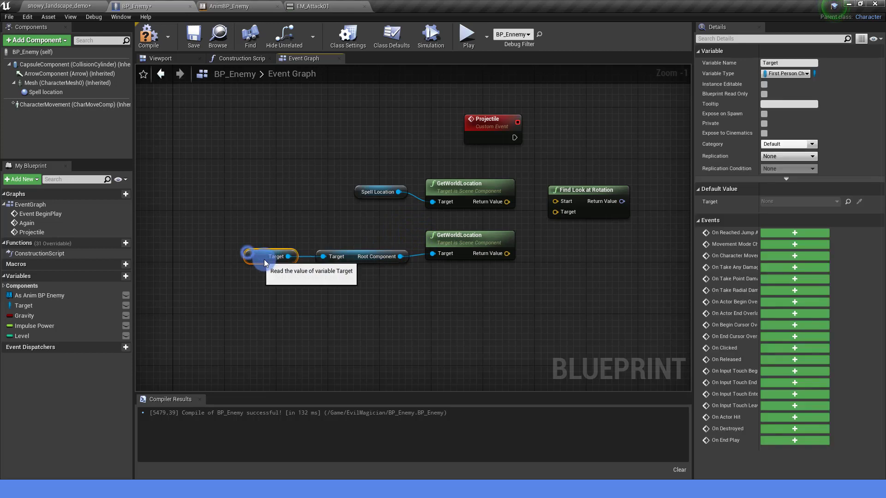
pyautogui.click(470, 293)
pyautogui.moveTo(532, 276); pyautogui.dragTo(323, 282, button='right')
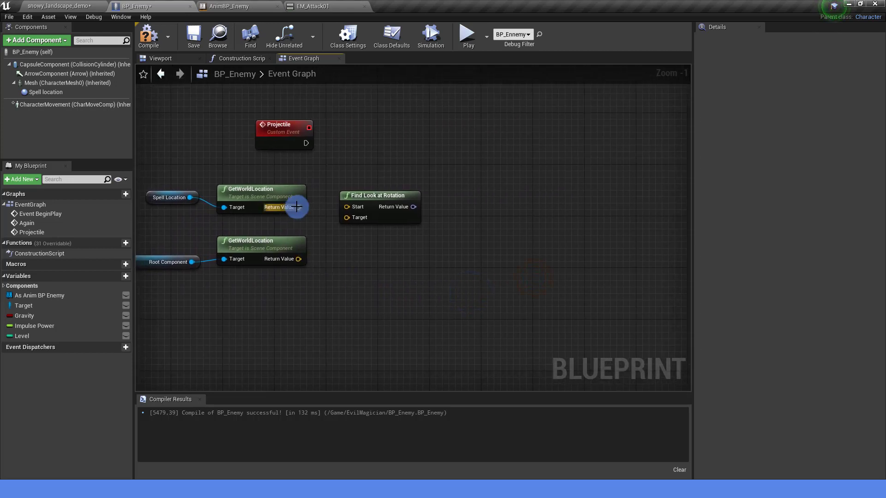
pyautogui.moveTo(300, 260); pyautogui.dragTo(347, 217)
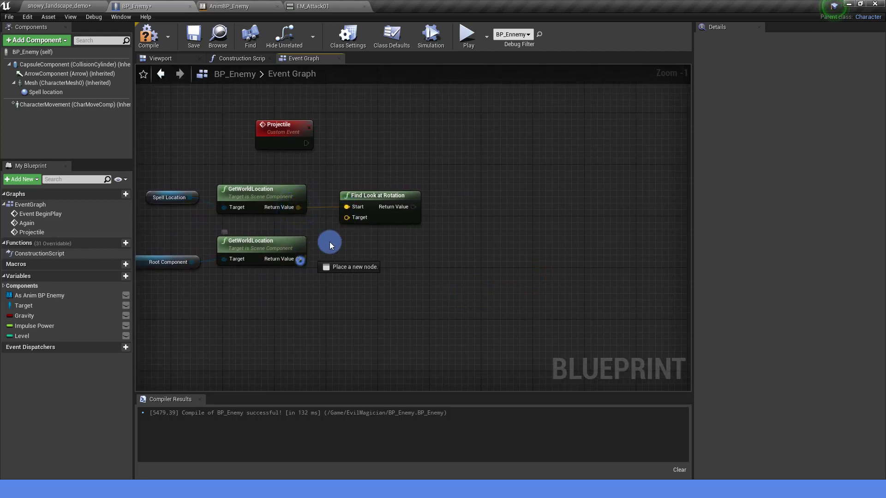
pyautogui.moveTo(475, 197); pyautogui.dragTo(443, 233, button='right')
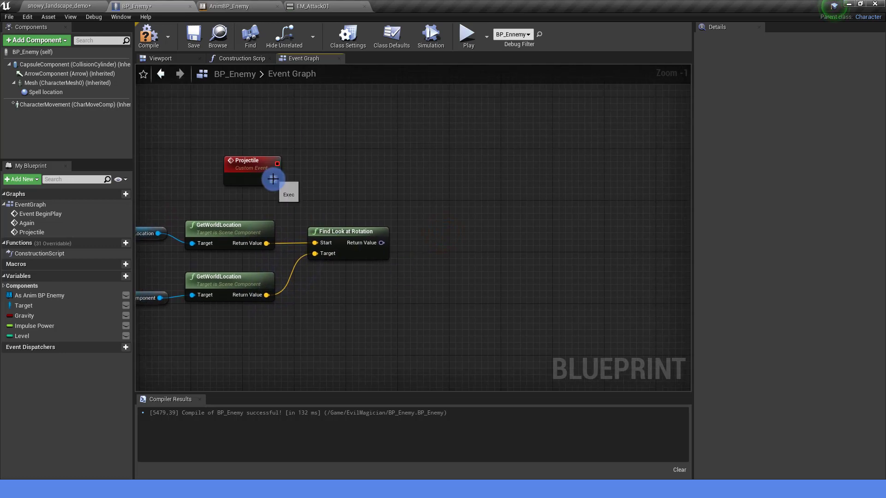
pyautogui.moveTo(513, 185); pyautogui.dragTo(510, 179)
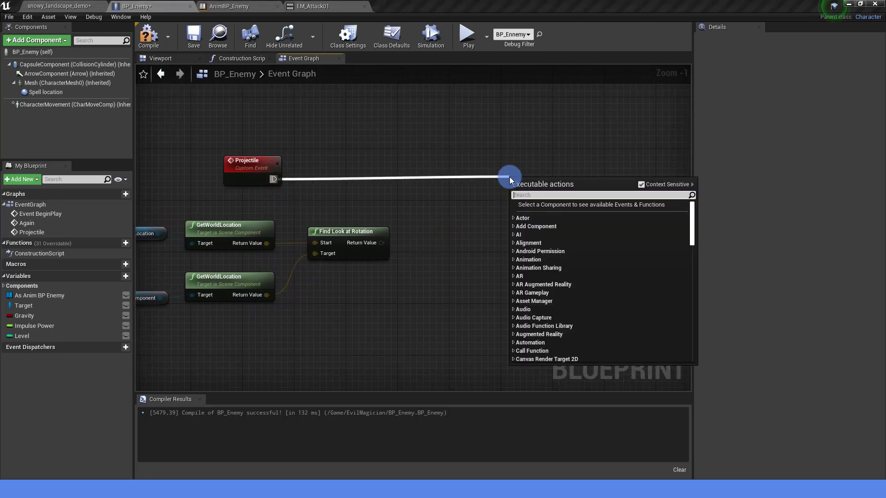
# Add a SpawnActor from Class node after Projectile, with class BP_Cosmic_Projectile
pyautogui.write('spawn actor')
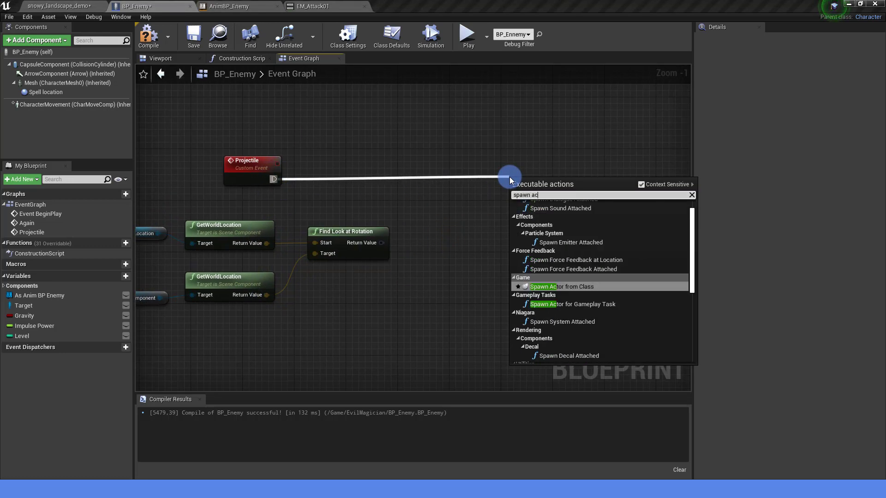
pyautogui.click(599, 213)
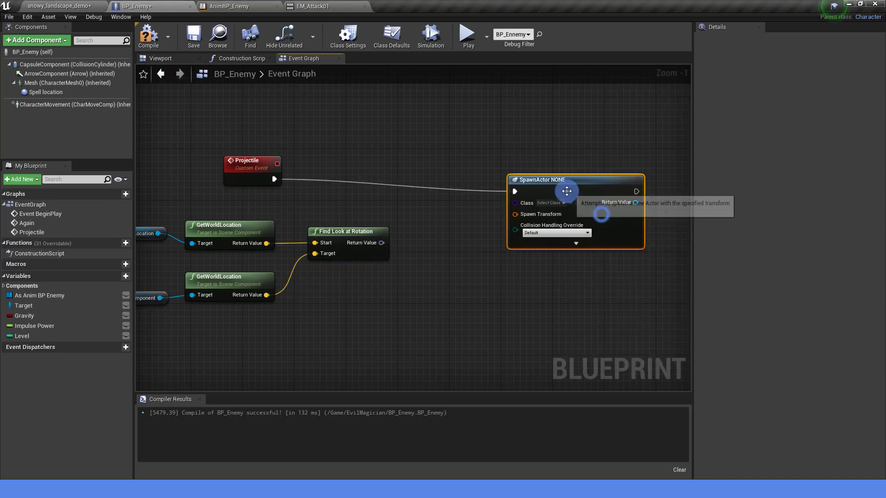
pyautogui.click(550, 191)
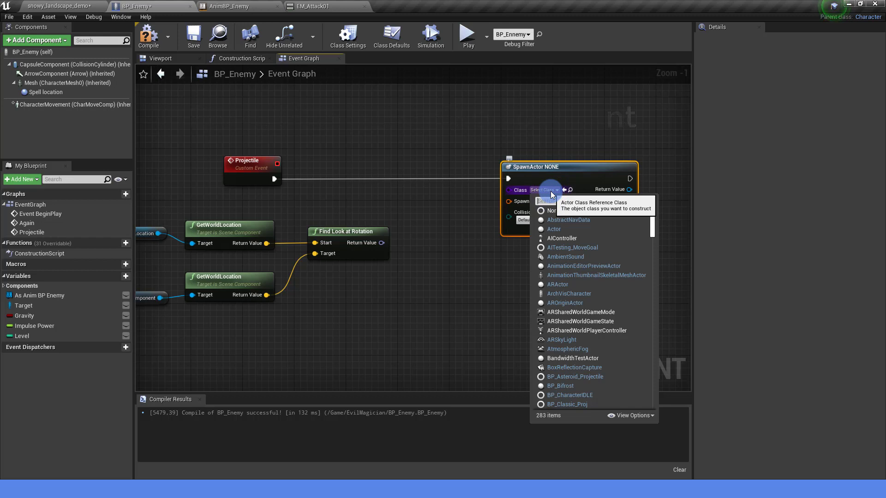
pyautogui.write('cos')
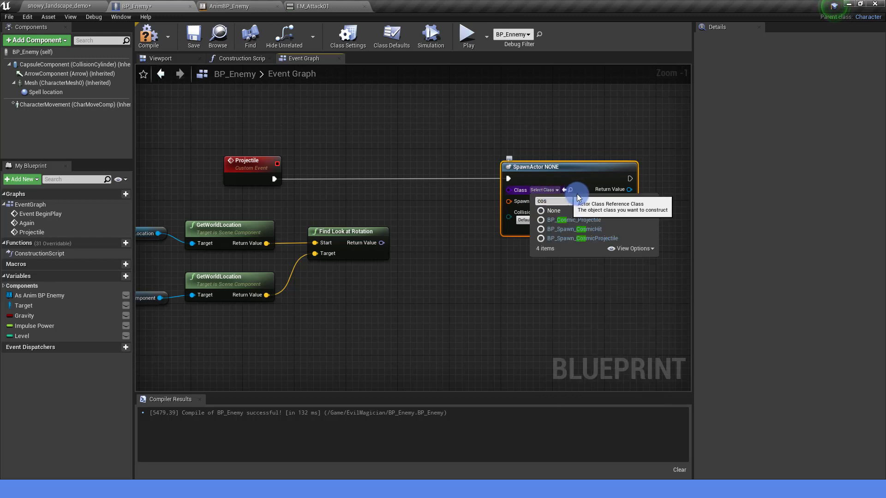
pyautogui.click(624, 220)
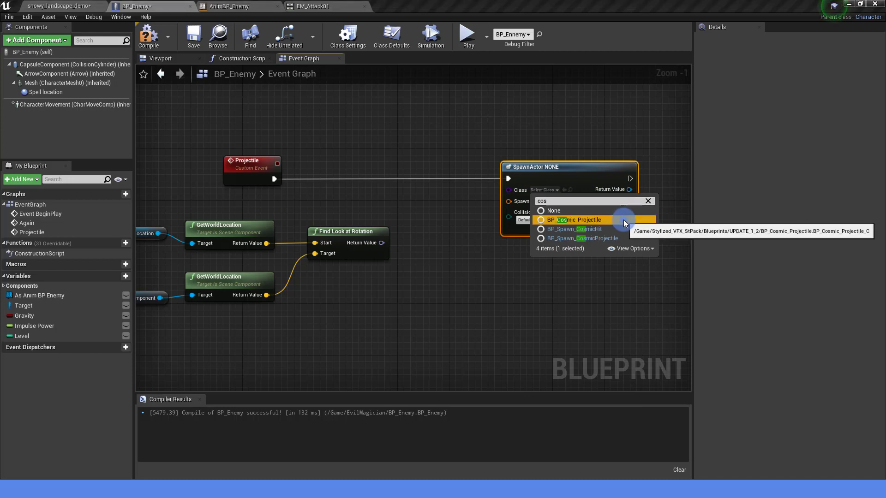
pyautogui.click(574, 220)
pyautogui.click(475, 239)
pyautogui.scroll(1, 460, 247)
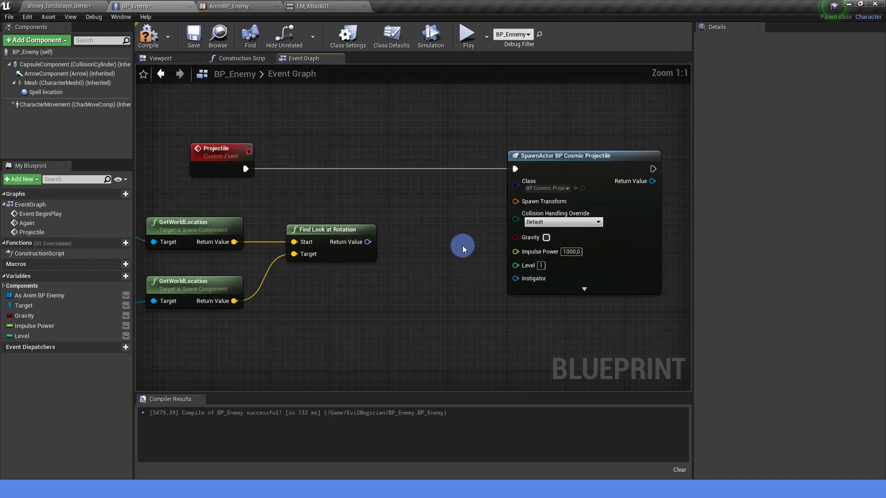
pyautogui.scroll(-1, 473, 259)
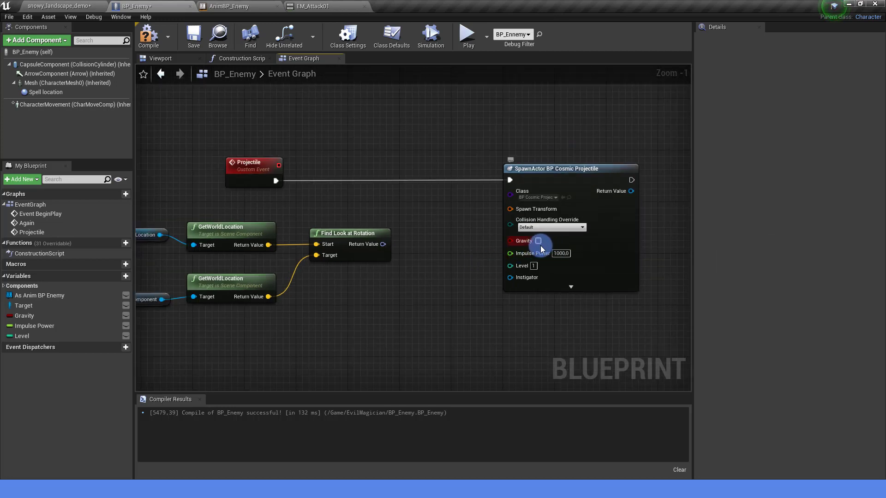
pyautogui.moveTo(429, 233); pyautogui.dragTo(472, 232, button='right')
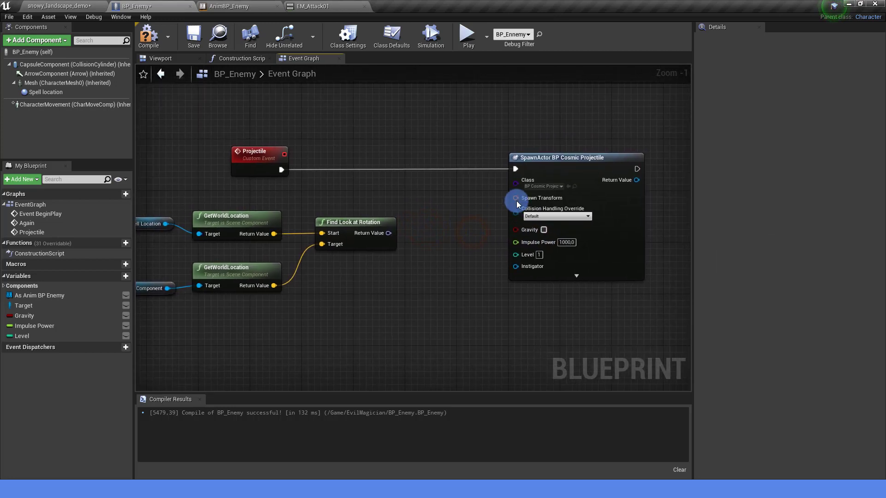
pyautogui.rightClick(516, 201)
# Split Spawn Transform and wire Find Look at Rotation into the spawn Rotation
pyautogui.click(529, 223)
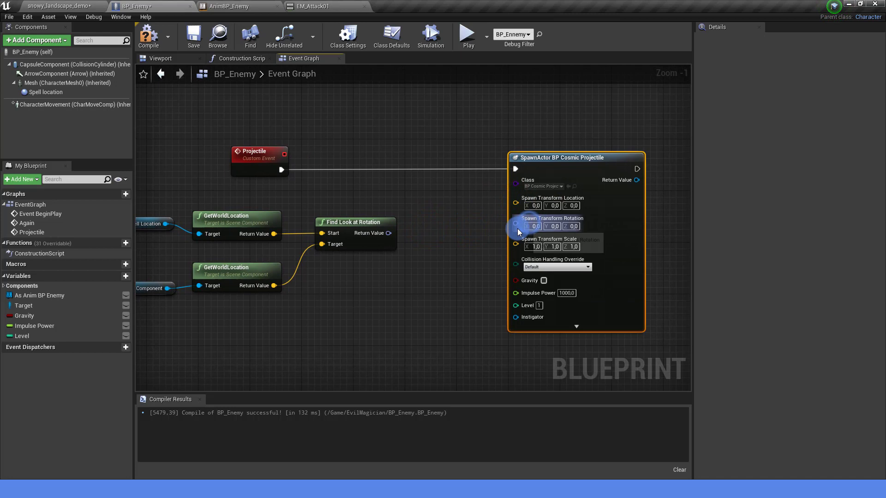
pyautogui.click(484, 245)
pyautogui.click(420, 241)
pyautogui.moveTo(389, 234); pyautogui.dragTo(515, 224)
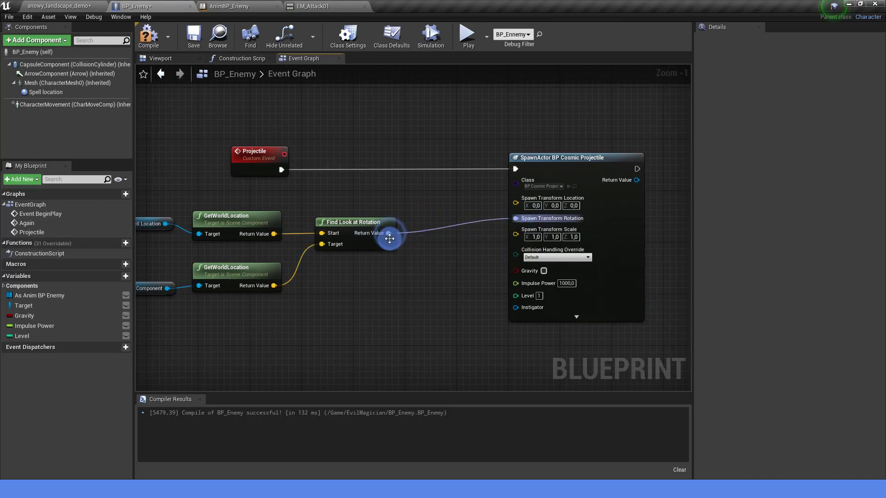
# Wire the Spell location's world position into spawn Location via a reroute, then compile
pyautogui.moveTo(233, 237); pyautogui.dragTo(337, 227, button='right')
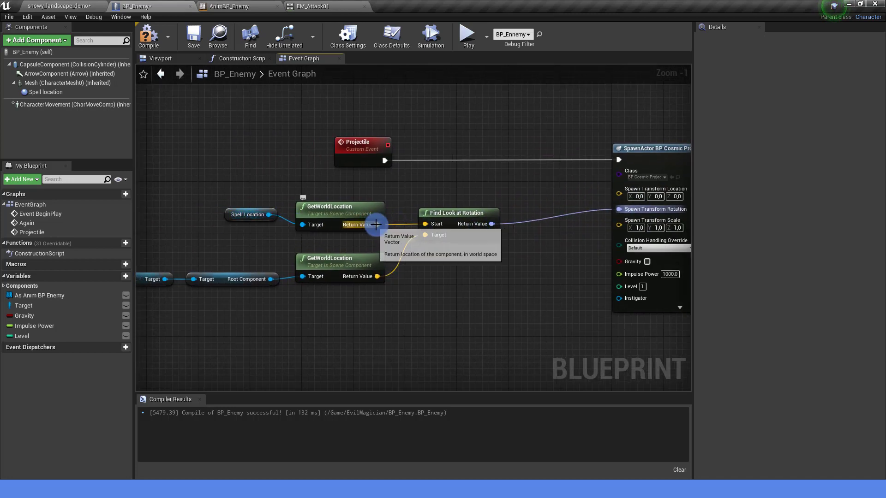
pyautogui.moveTo(378, 225); pyautogui.dragTo(619, 193)
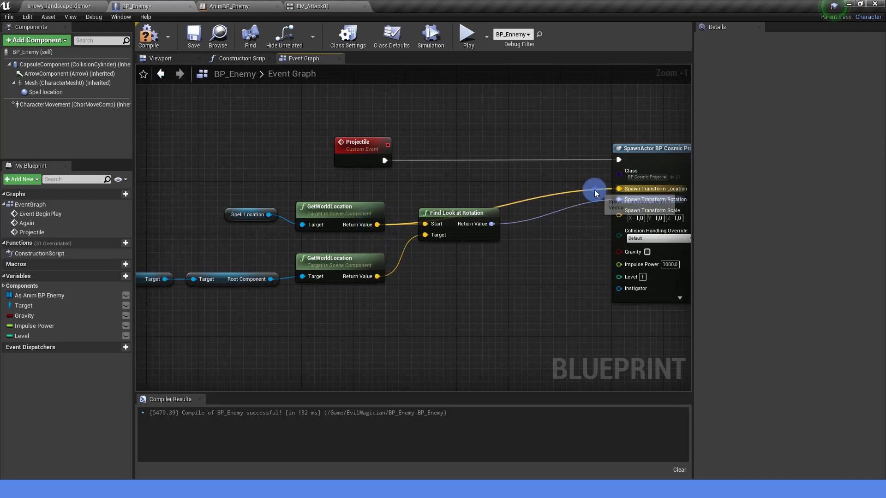
pyautogui.doubleClick(510, 193)
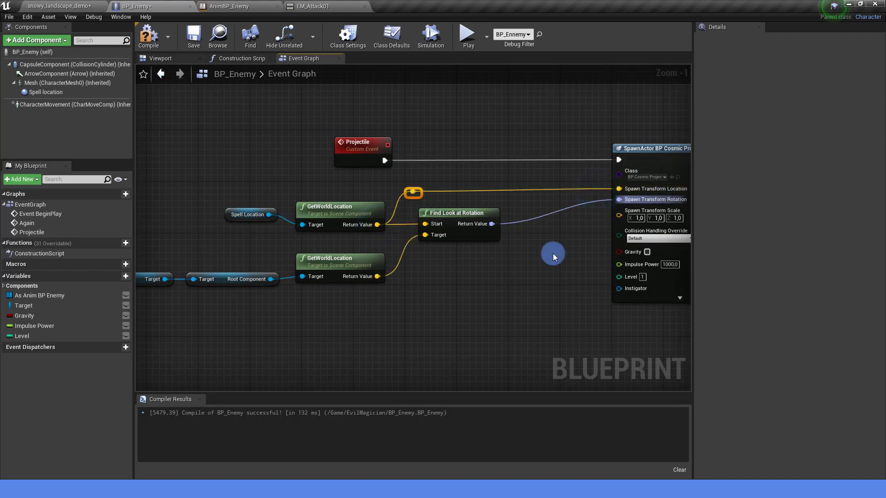
pyautogui.moveTo(575, 266); pyautogui.dragTo(512, 254, button='right')
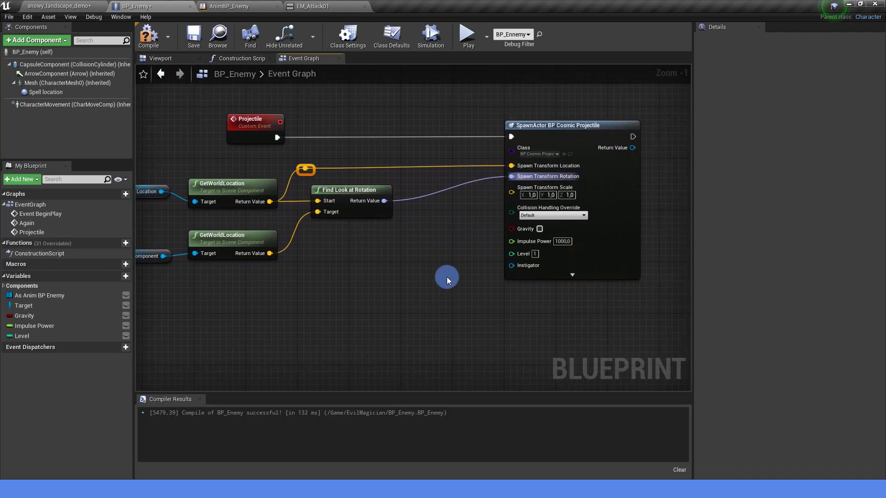
pyautogui.click(151, 37)
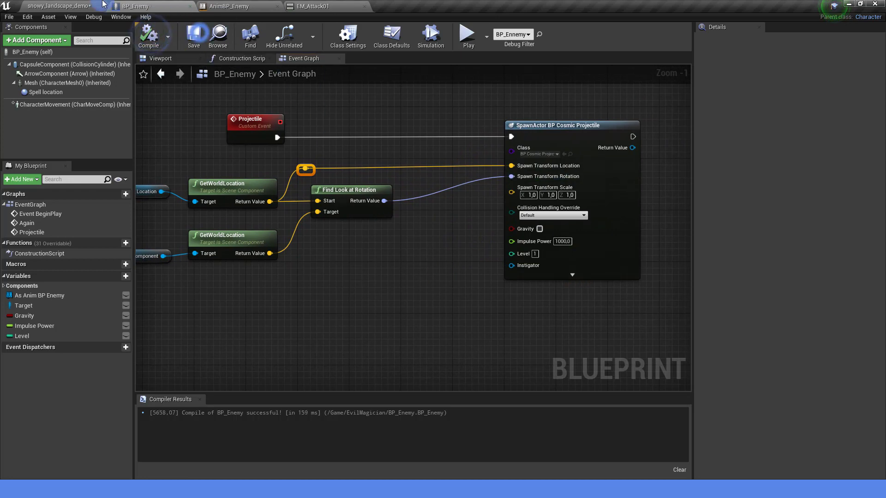
pyautogui.click(103, 5)
# Run a play test of the snowy level to watch the enemy fire, then end it
pyautogui.click(545, 34)
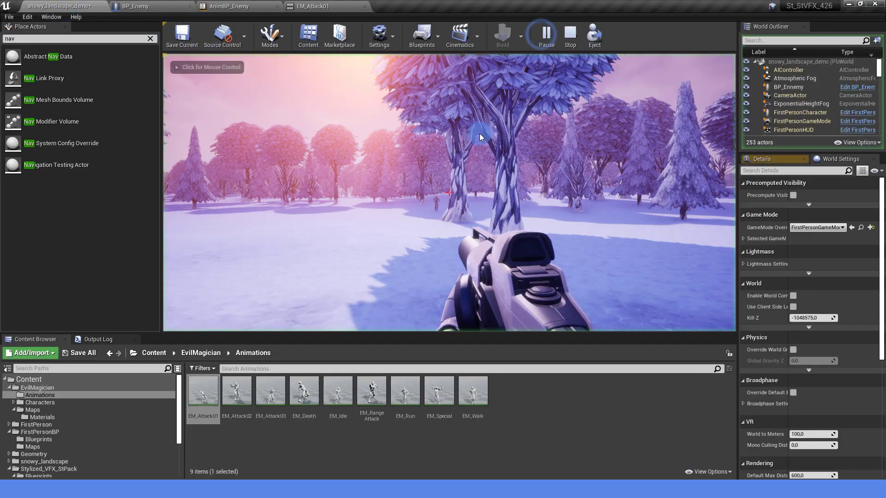
pyautogui.click(480, 137)
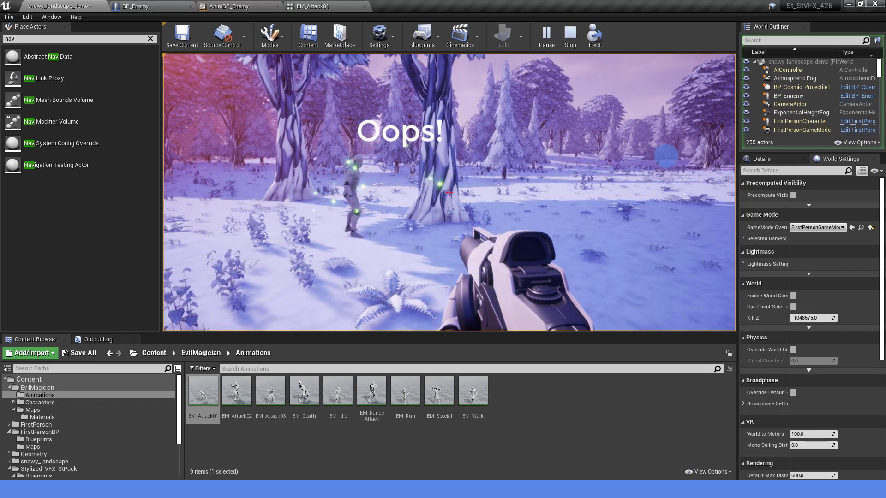
pyautogui.press('Escape')
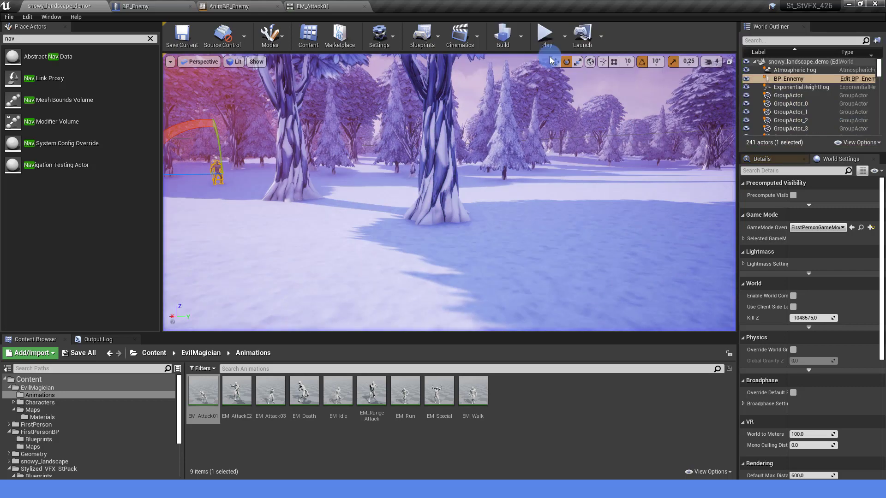
# Set BP_Enemy's Spell location Collision Presets to NoCollision
pyautogui.click(148, 7)
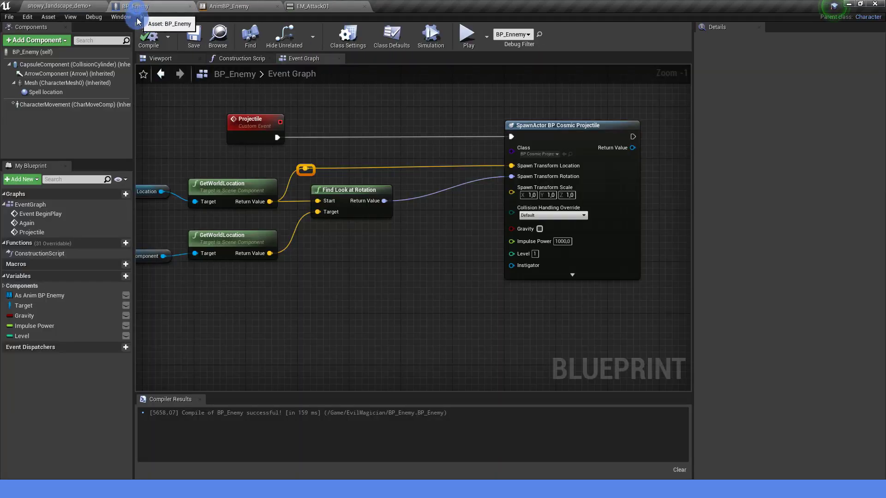
pyautogui.click(68, 94)
pyautogui.scroll(-5, 814, 272)
pyautogui.scroll(-5, 813, 271)
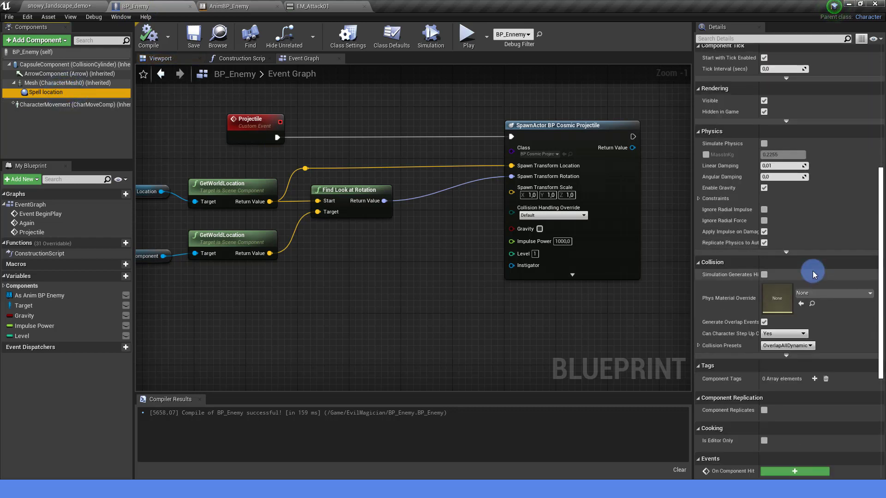
pyautogui.click(790, 347)
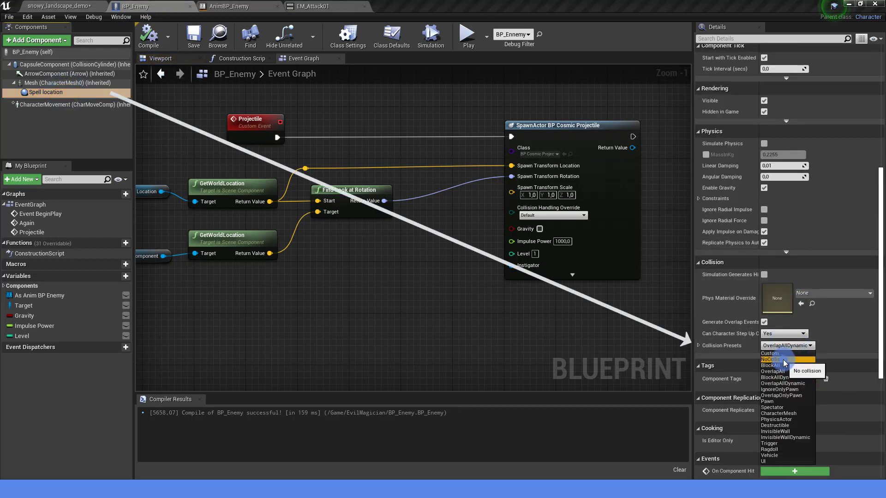
pyautogui.click(785, 360)
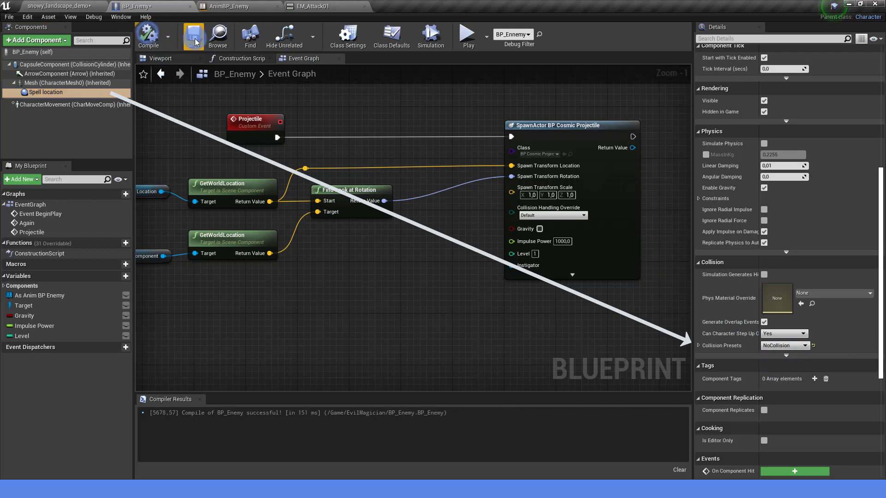
pyautogui.click(77, 4)
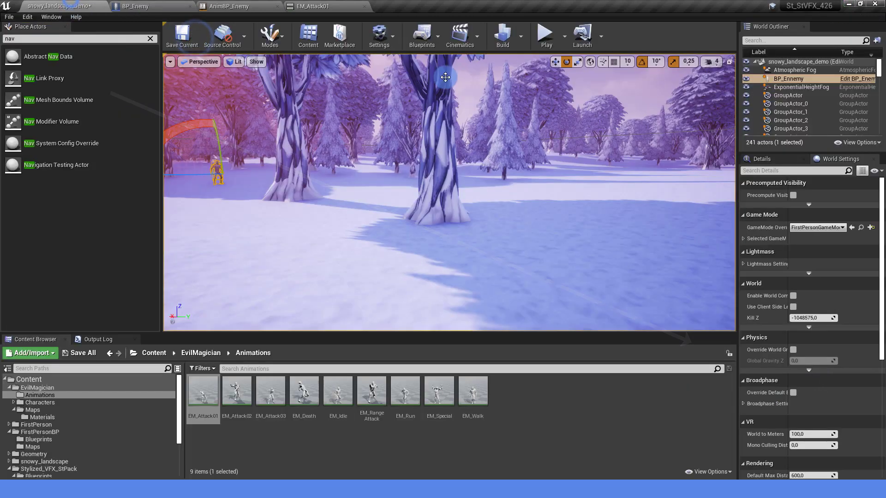
# Play the level again and fire six shots while the enemy launches cosmic projectiles
pyautogui.click(537, 36)
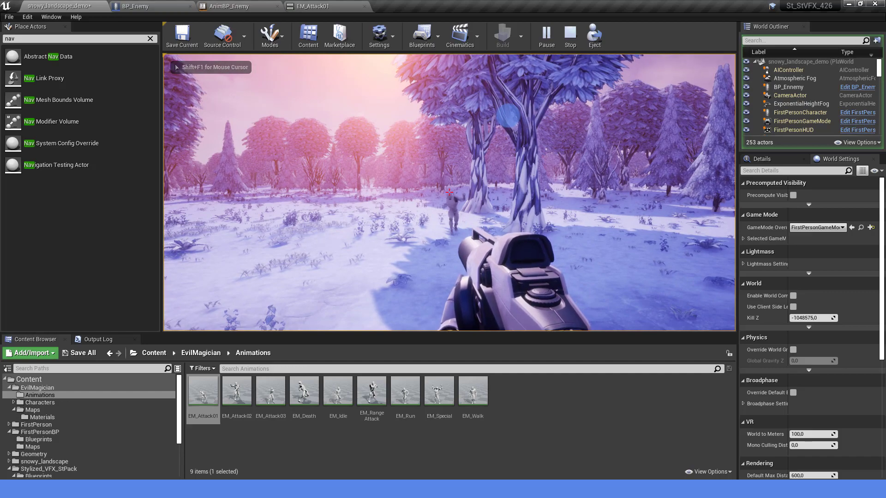
pyautogui.click(449, 192)
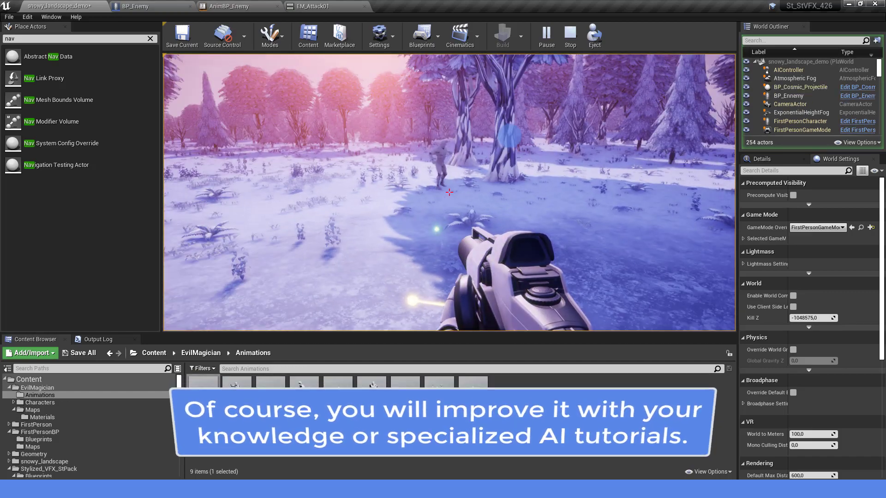
pyautogui.click(449, 192)
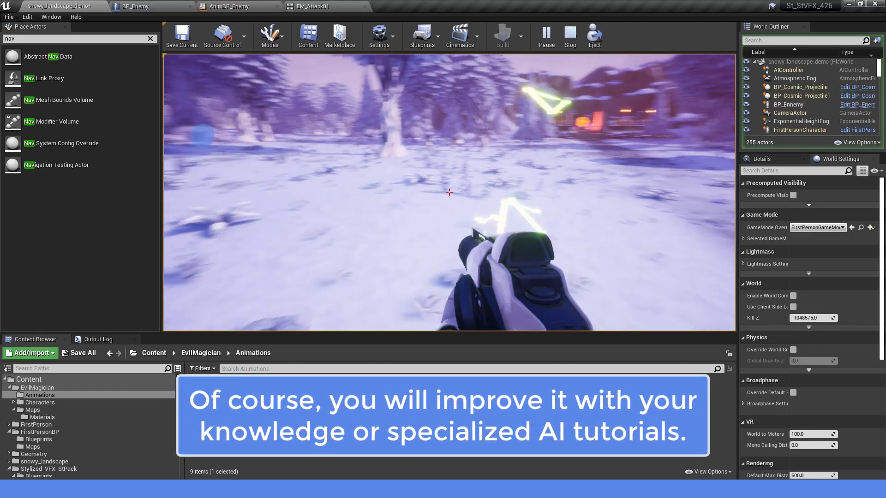
pyautogui.click(449, 192)
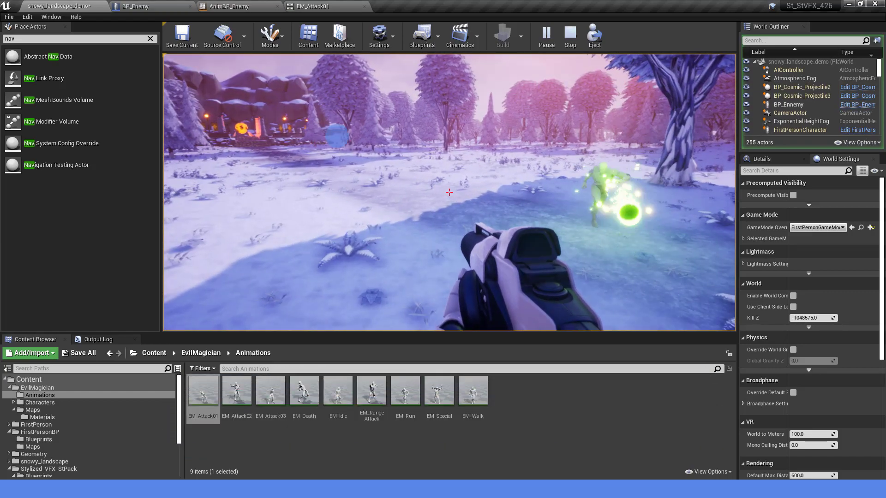
pyautogui.click(449, 192)
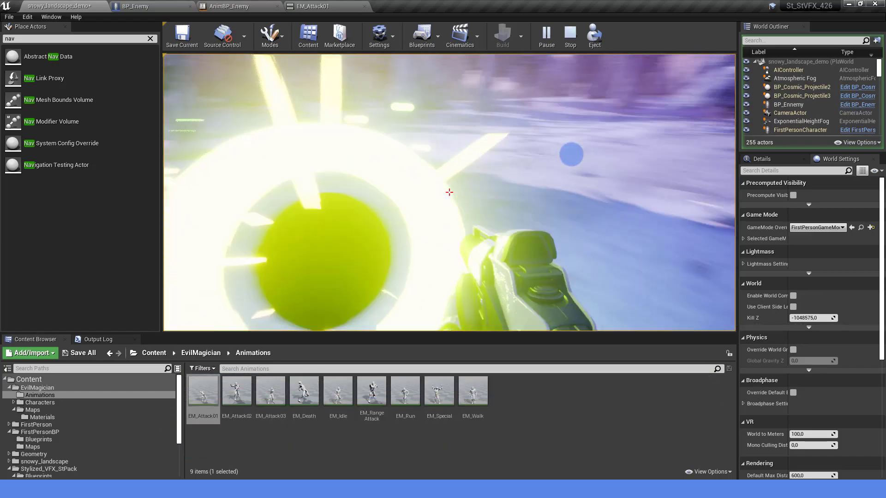
pyautogui.click(449, 192)
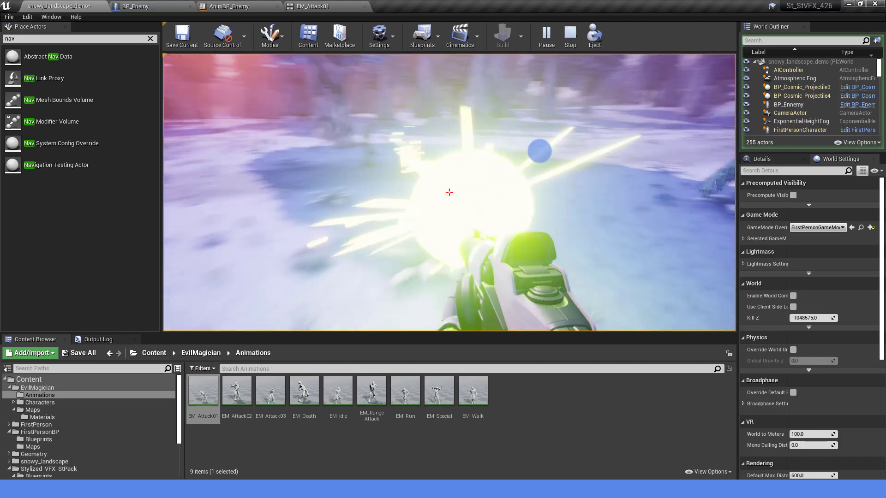
pyautogui.click(449, 192)
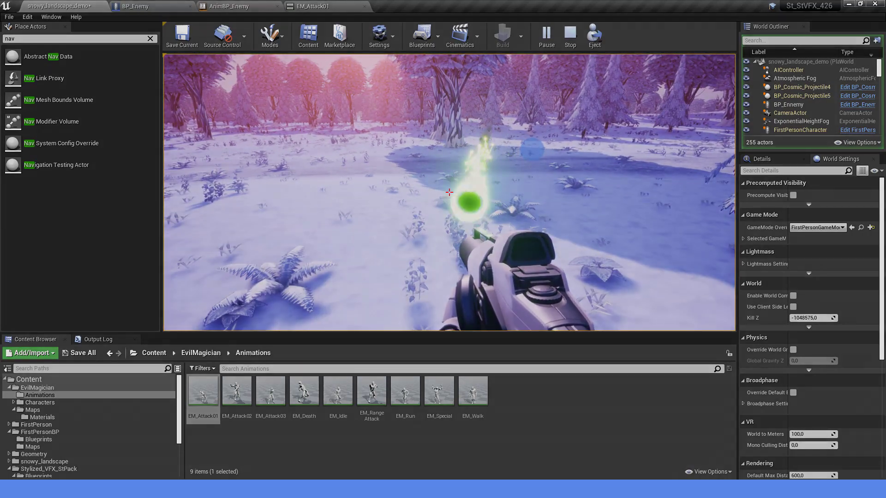